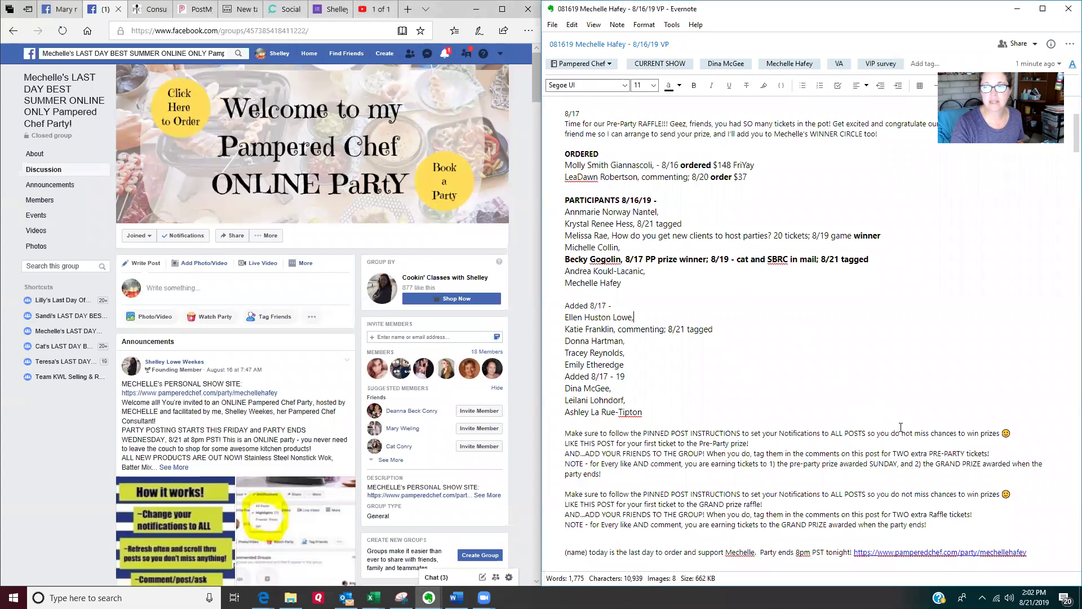
Step: Review the participant note's title, party date, host contact details, and ordered and participant lists
left_click(68, 57)
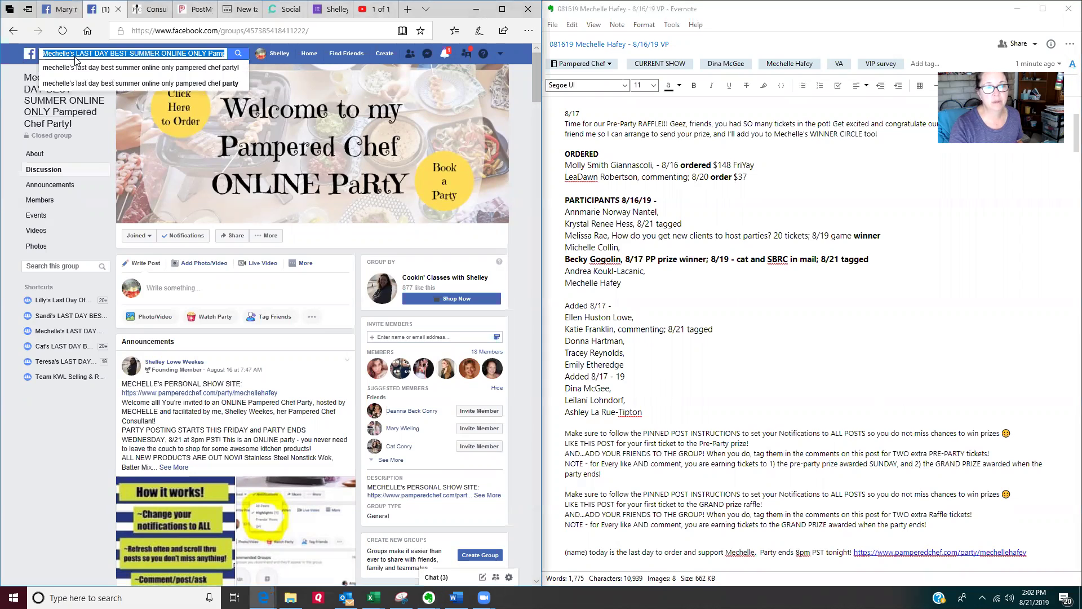
left_click(618, 304)
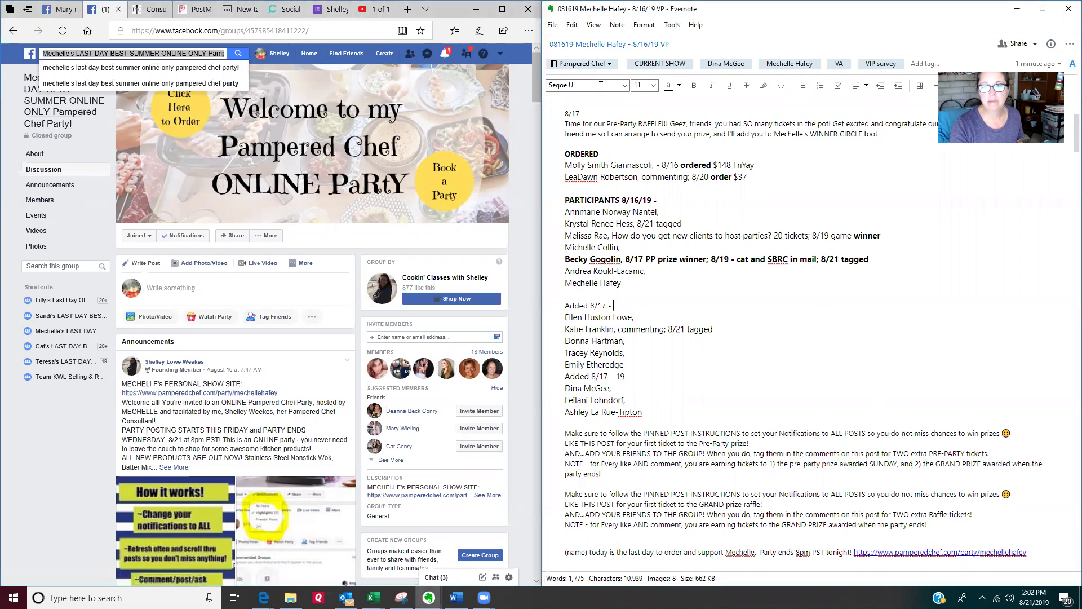
left_click(642, 47)
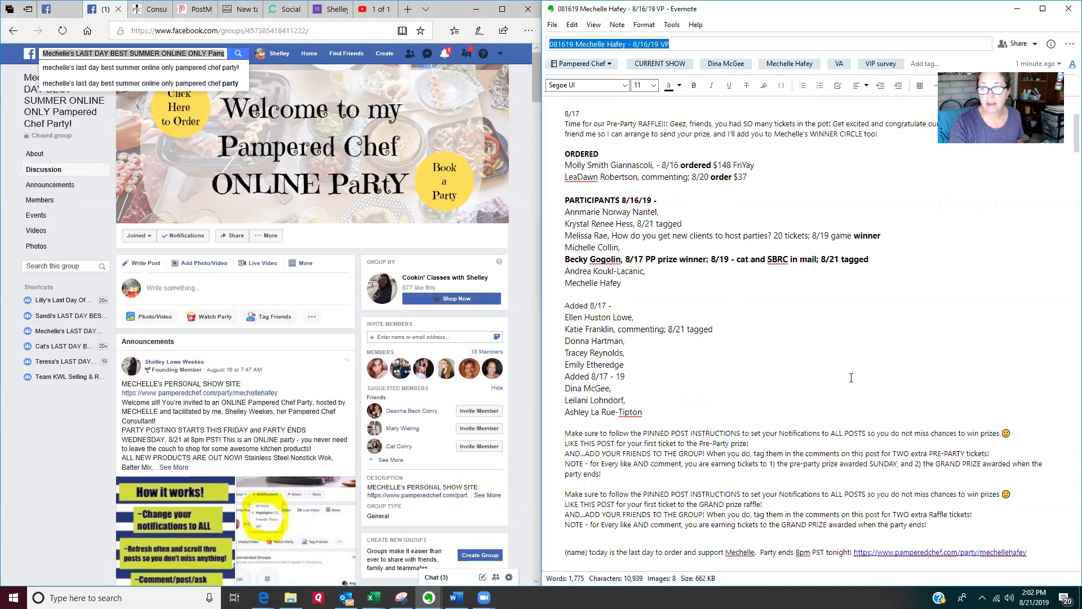
left_click(851, 377)
scroll(852, 377, "up", 3)
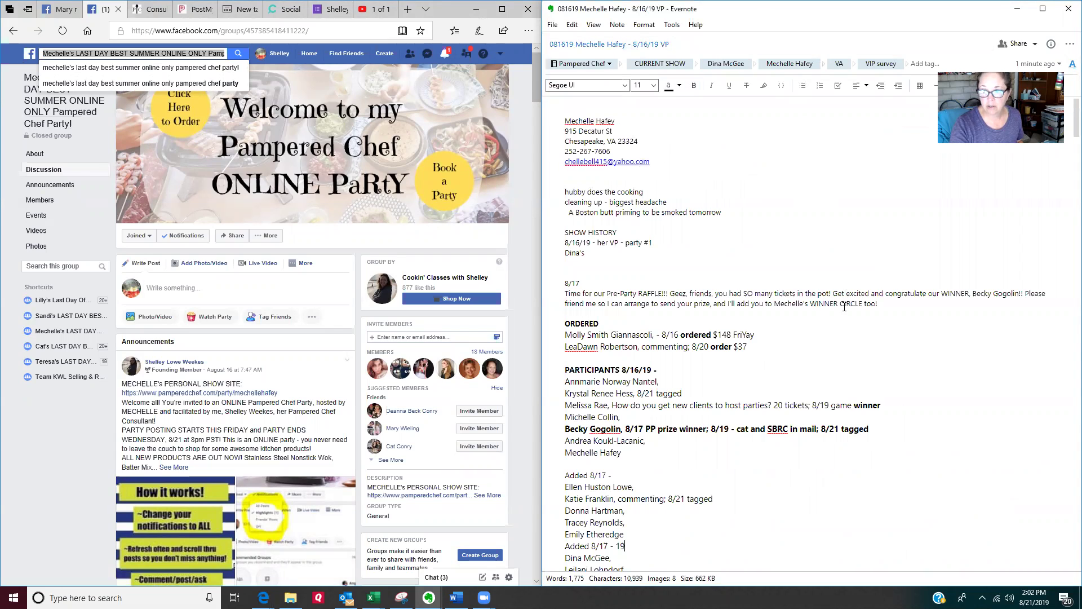
left_click_drag(653, 163, 568, 106)
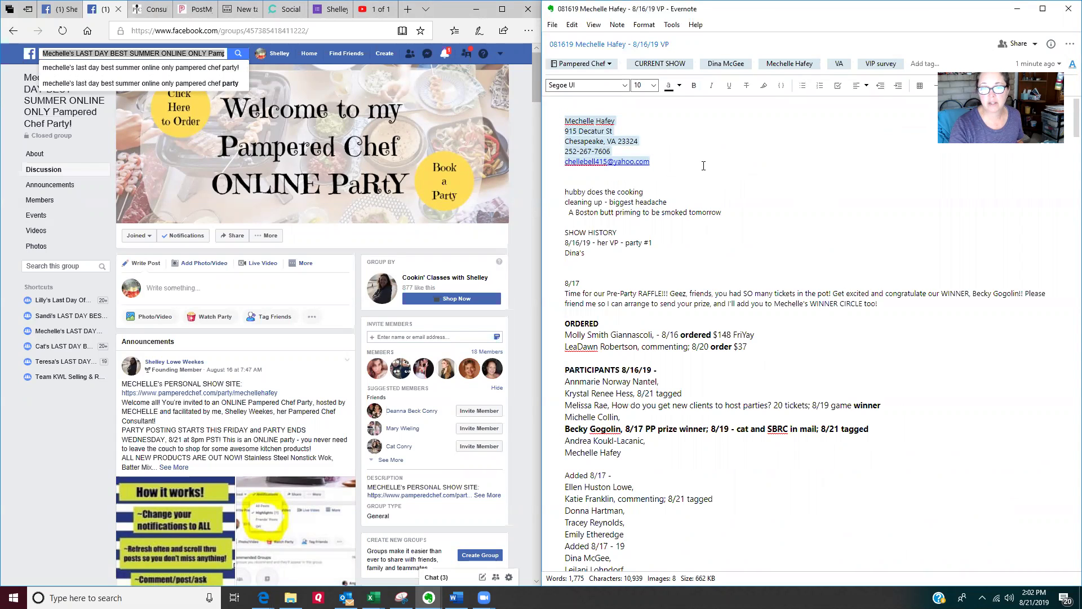
left_click_drag(670, 44, 629, 44)
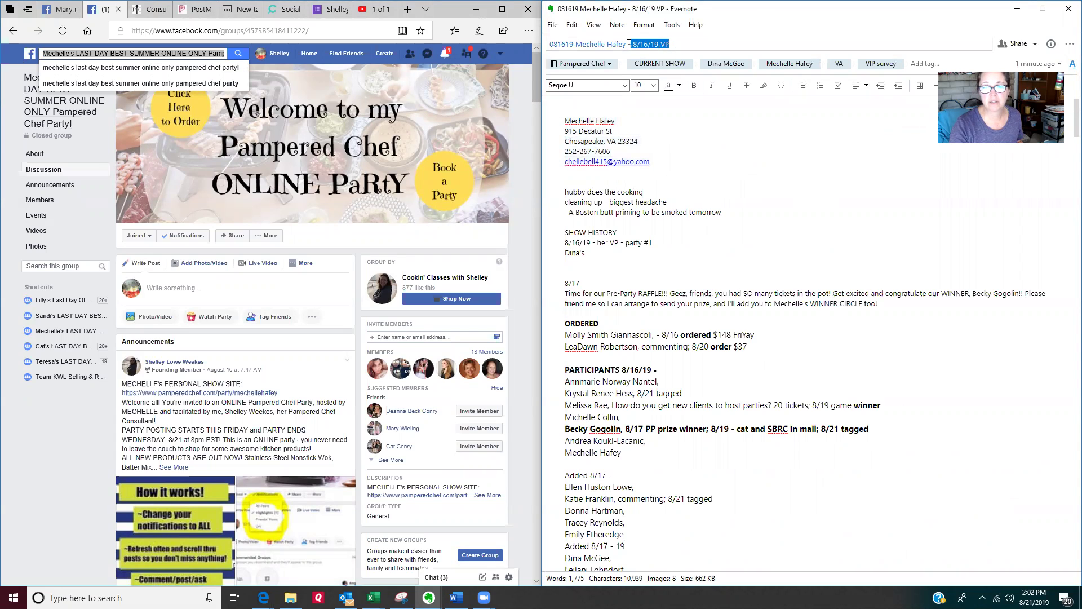
left_click(720, 194)
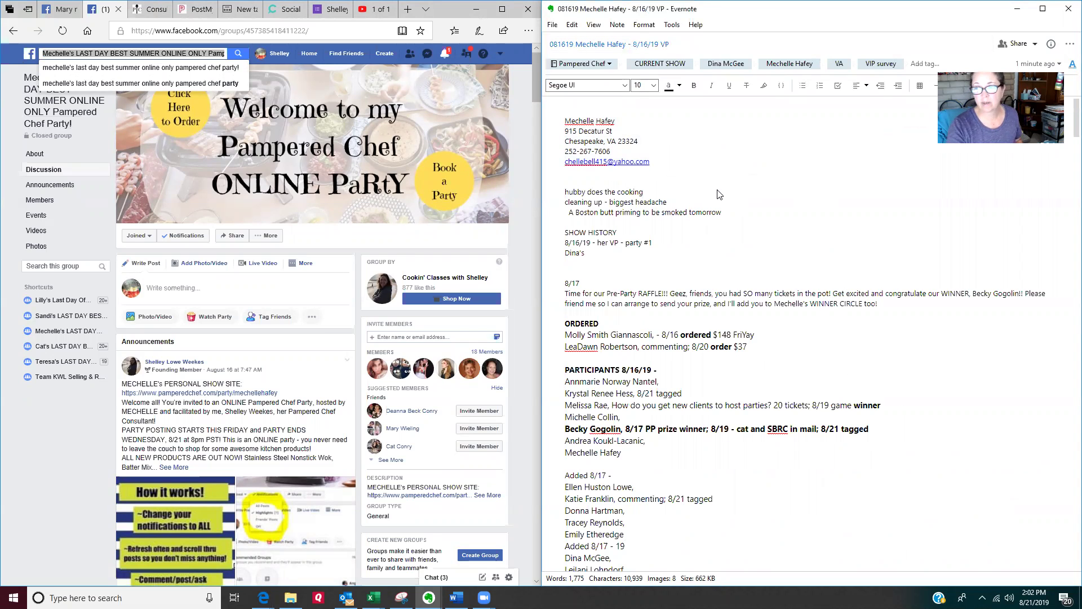
left_click_drag(612, 186, 581, 285)
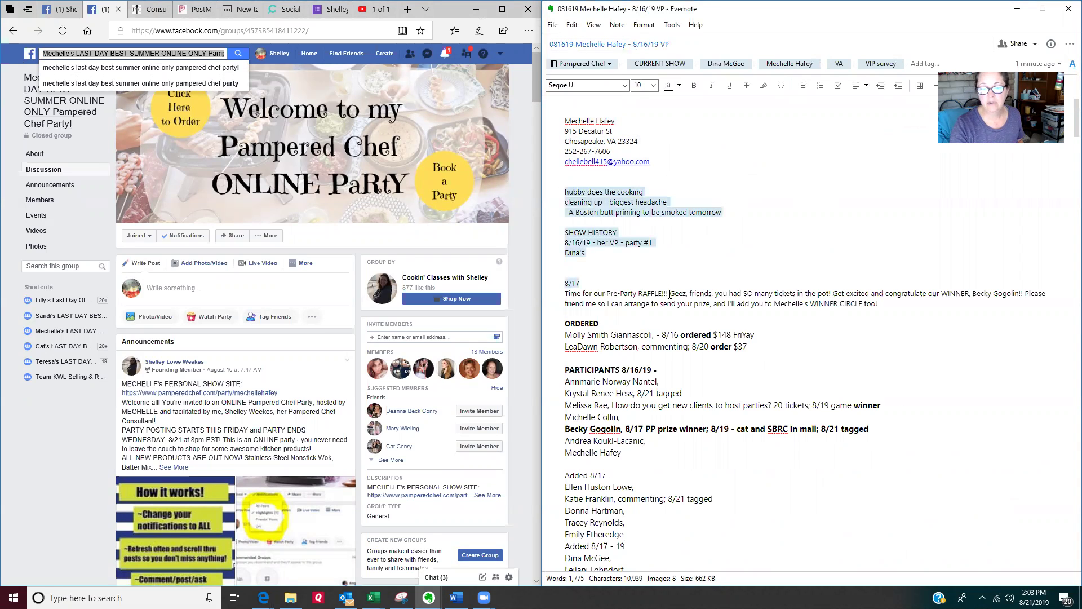
scroll(702, 291, "down", 3)
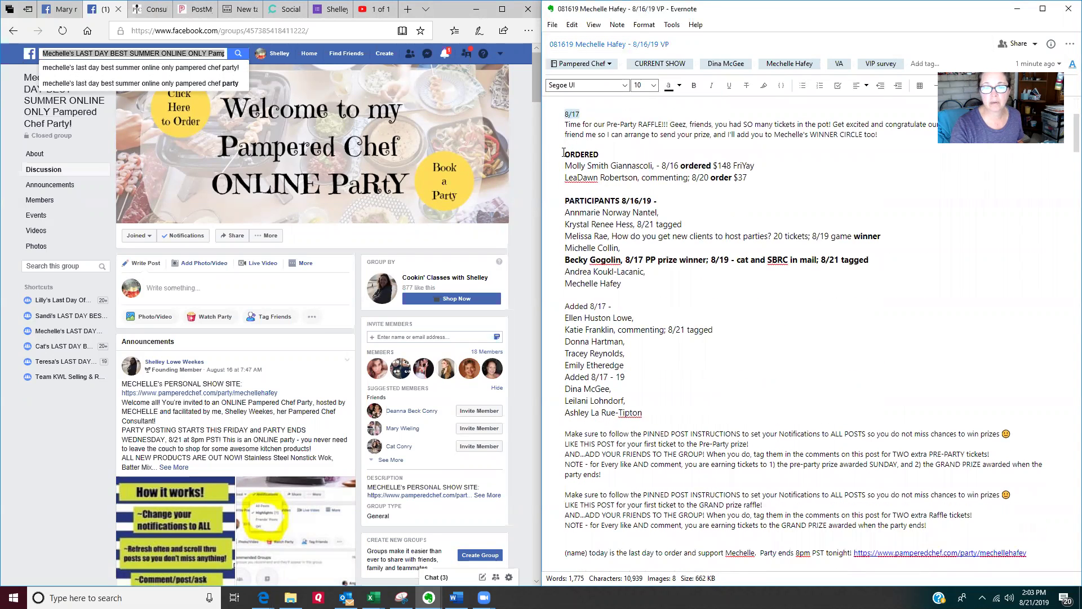
left_click_drag(564, 153, 650, 415)
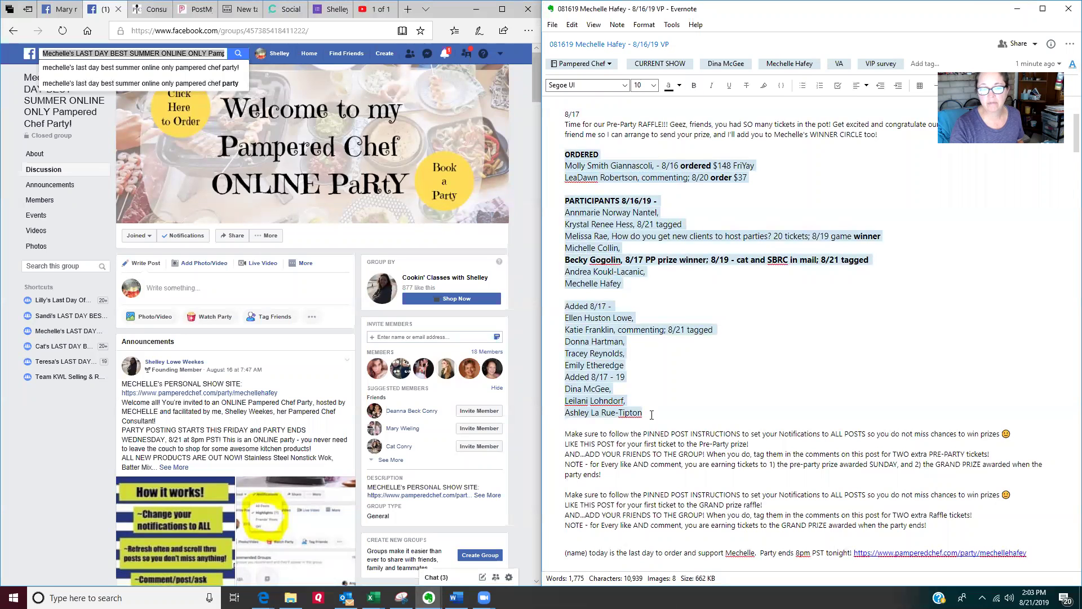
left_click(707, 403)
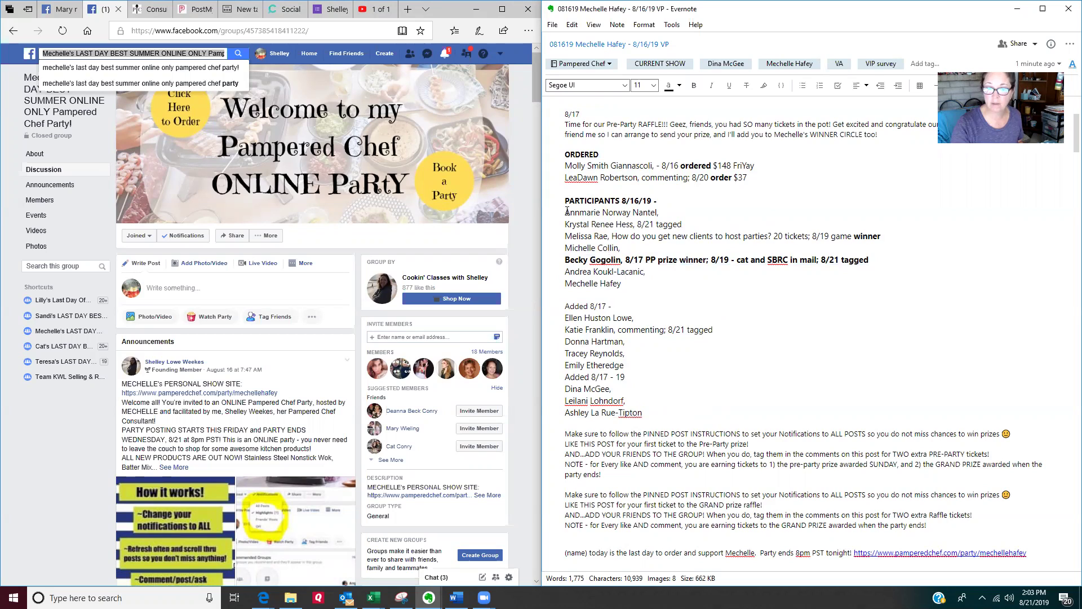
Step: Highlight the original participants, the bolded prize winner, and the participants added since 8/17
left_click_drag(566, 211, 643, 280)
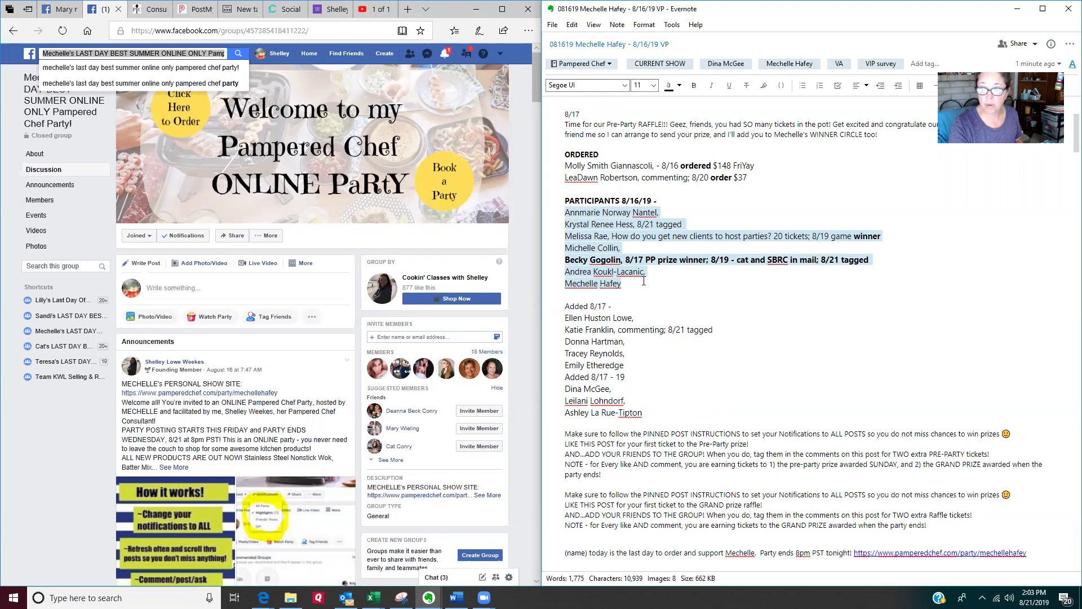
left_click(704, 294)
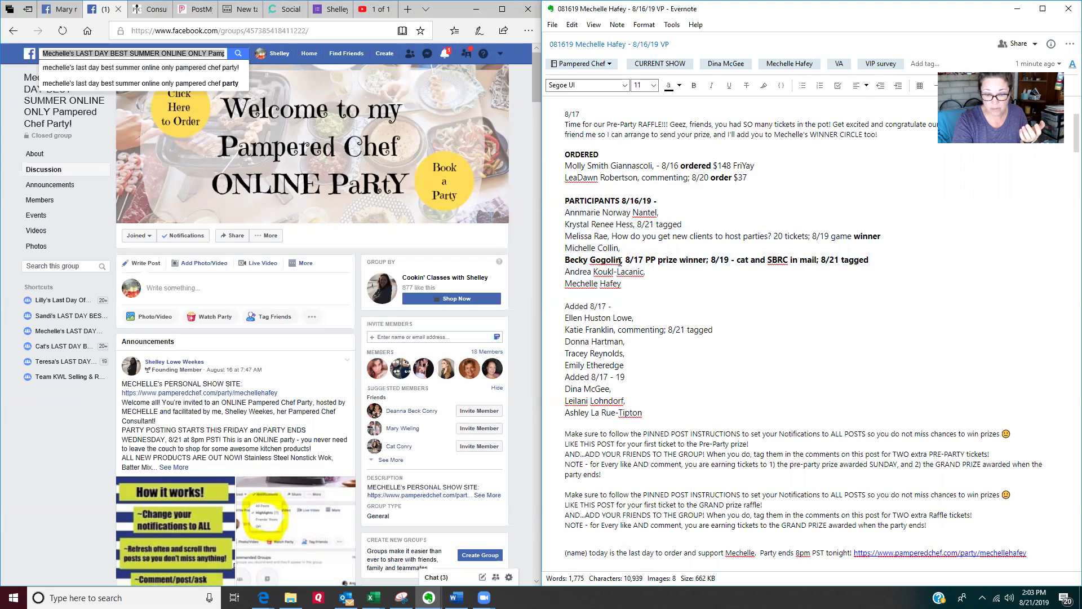
left_click_drag(621, 261, 792, 265)
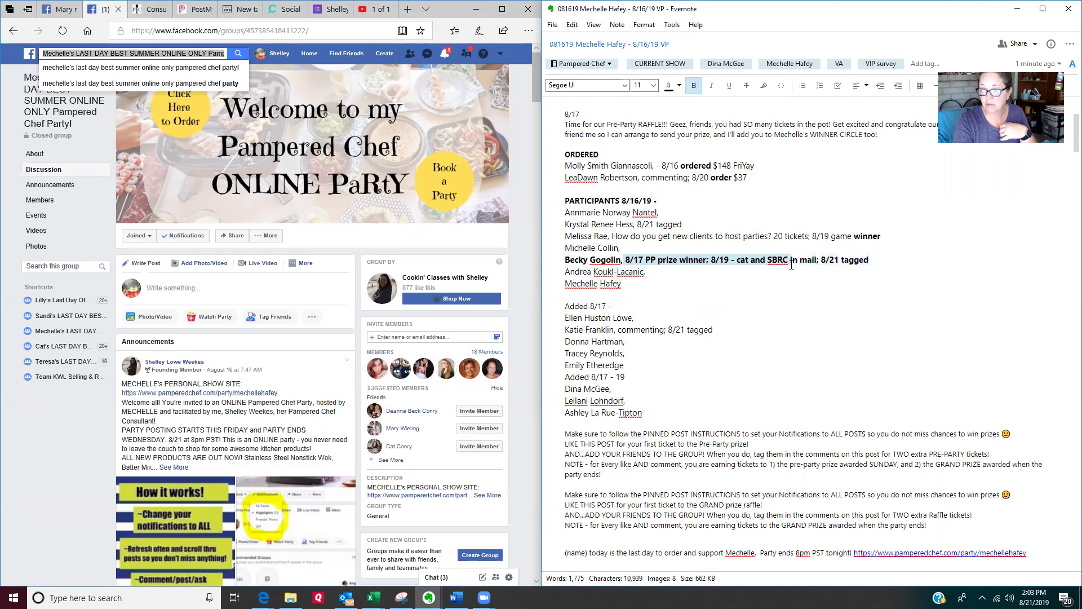
left_click(736, 287)
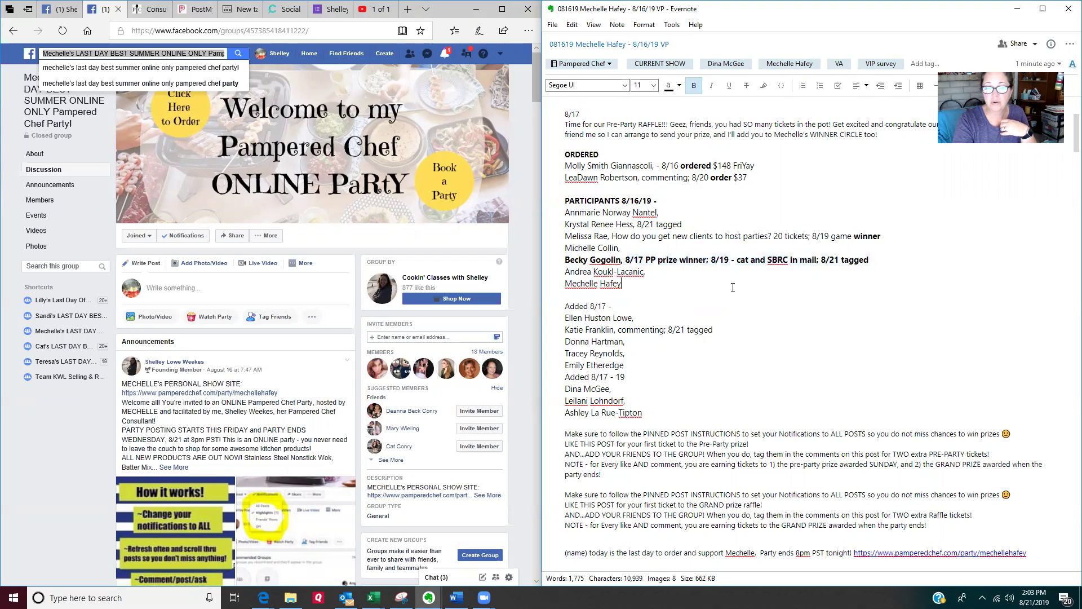
left_click(566, 213, "shift")
left_click_drag(619, 306, 567, 305)
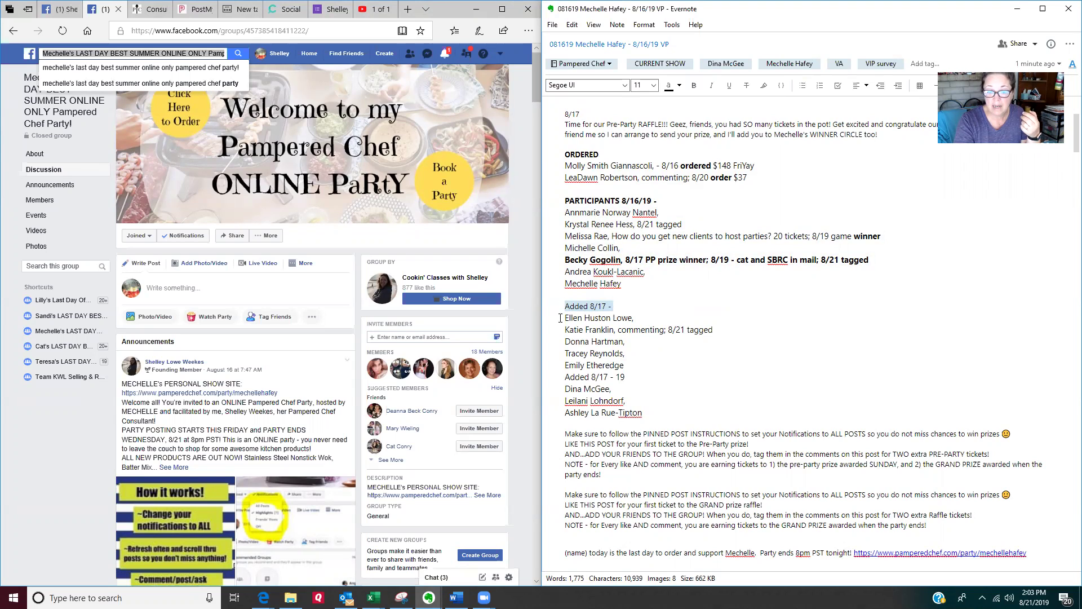
left_click_drag(560, 318, 647, 413)
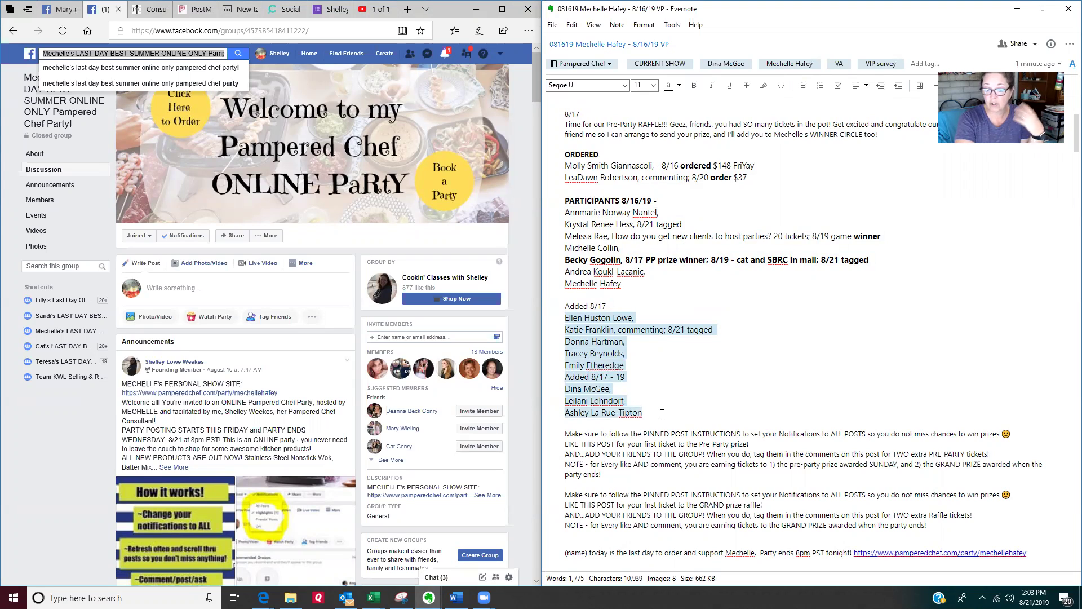
left_click(662, 414)
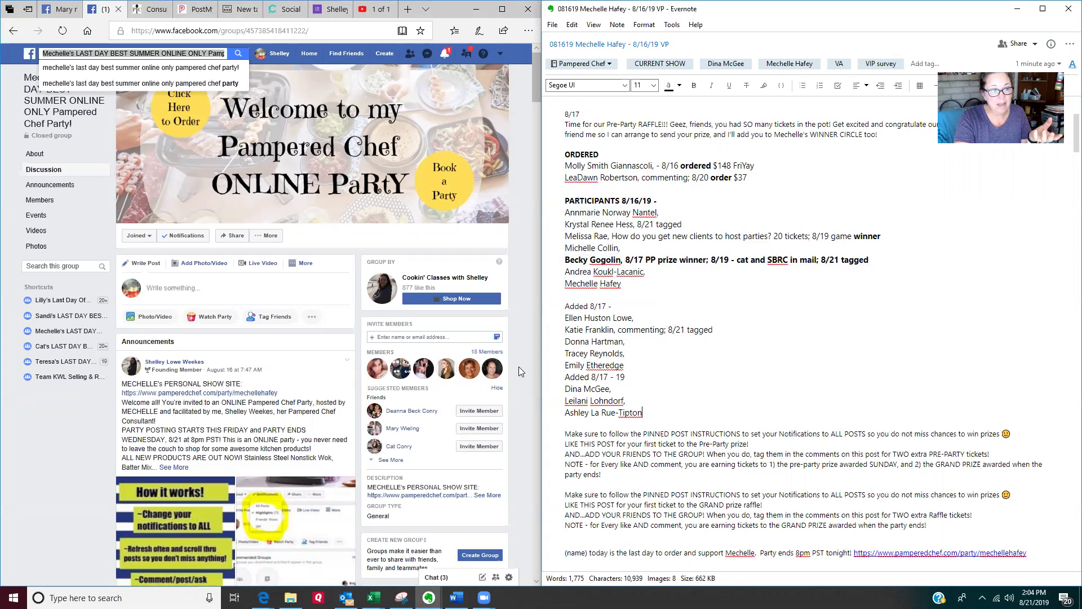
Step: Open the group's member list and the newest member's activity card
left_click(88, 56)
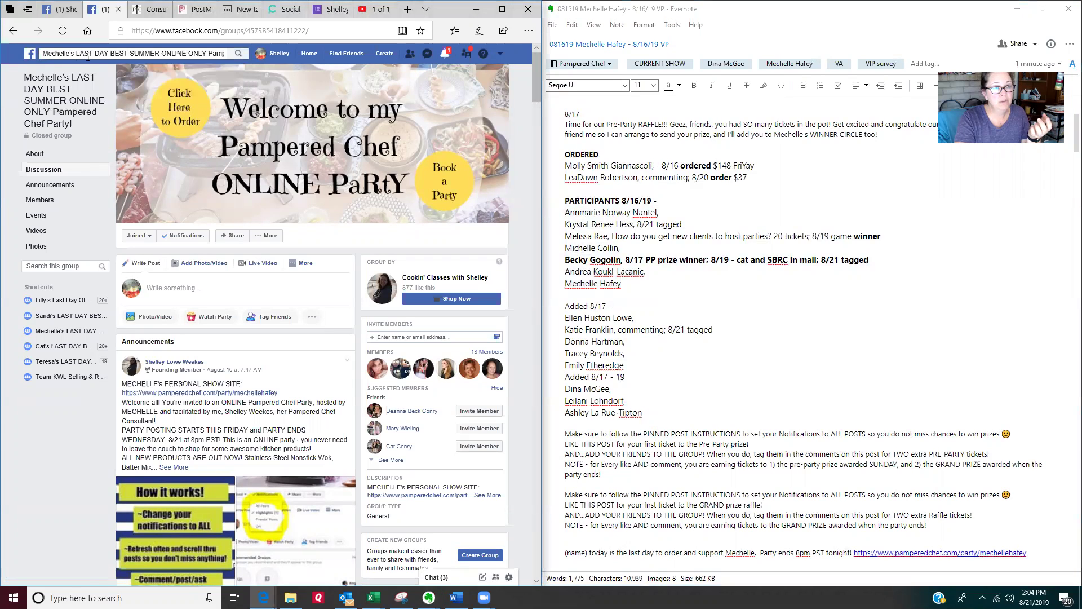
left_click(50, 205)
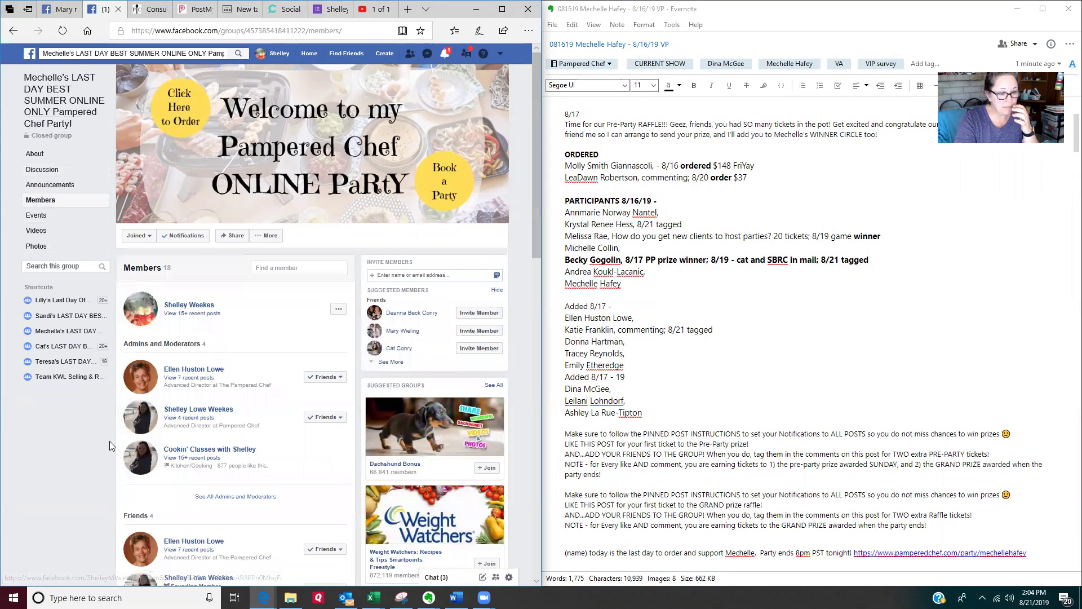
scroll(182, 382, "down", 8)
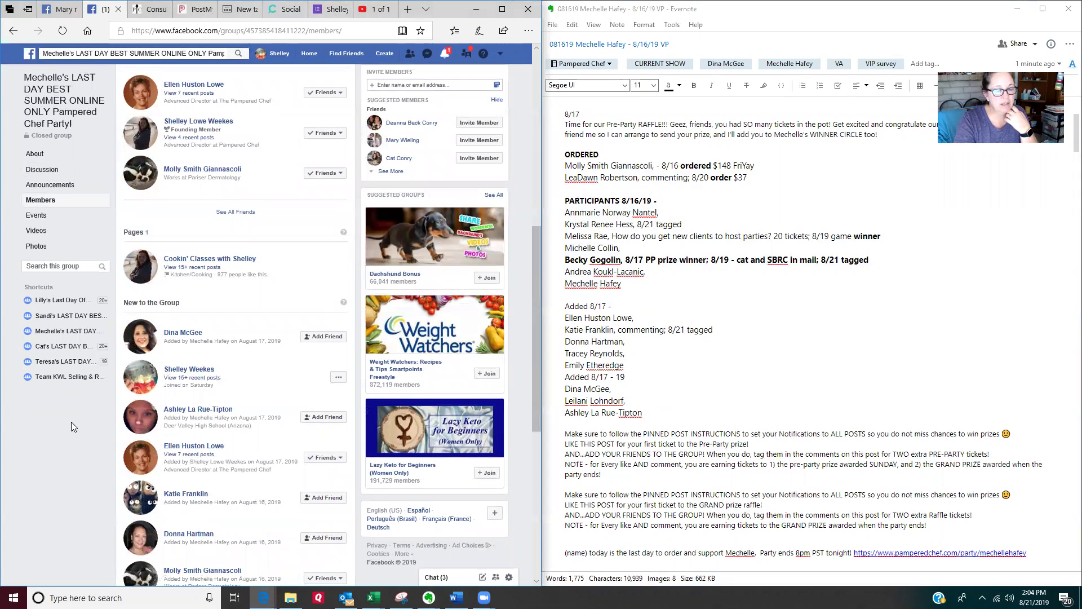
scroll(71, 422, "down", 1)
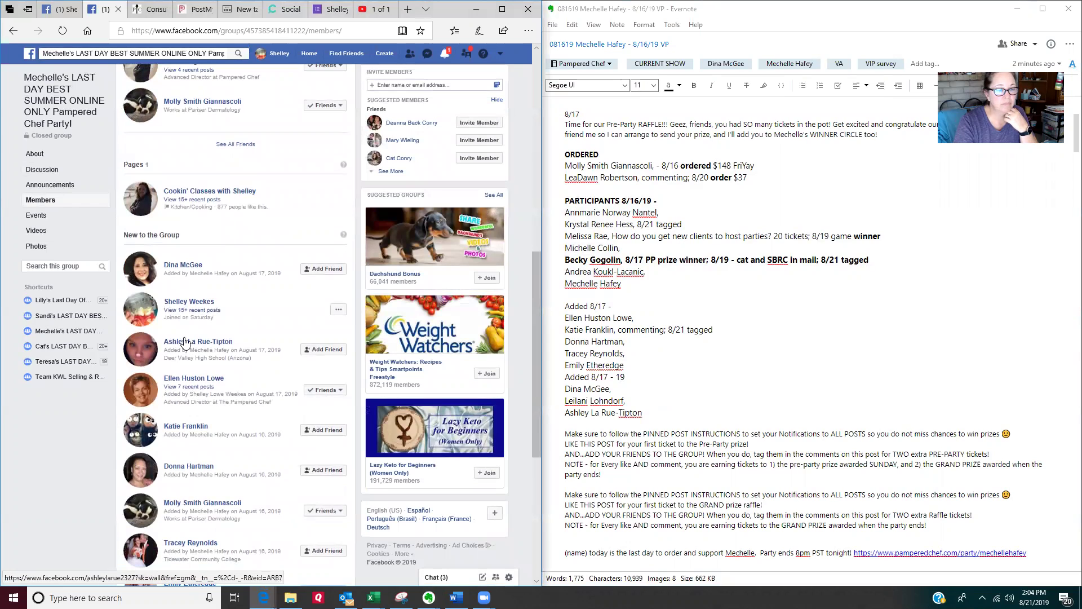
left_click(220, 341)
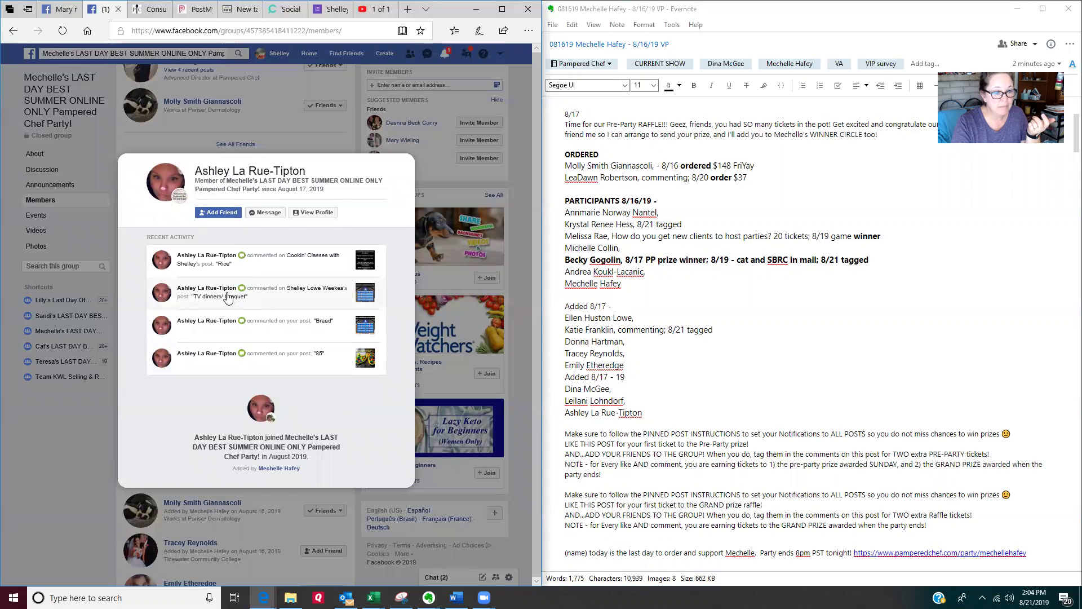
Step: Open the post the member commented on, like her comment, and start a reply with her name
left_click(269, 292)
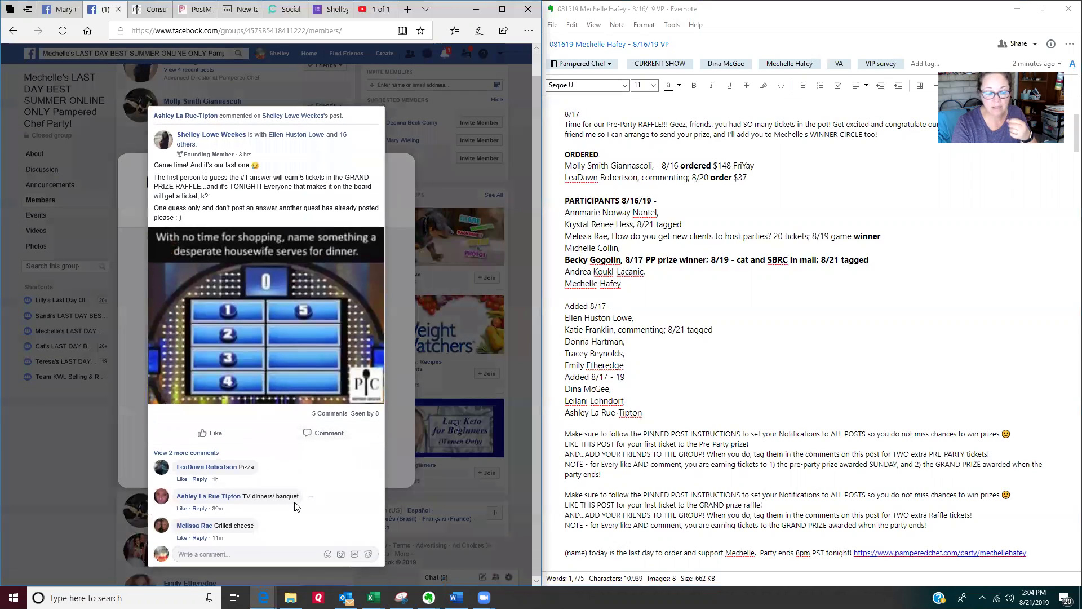
left_click(182, 509)
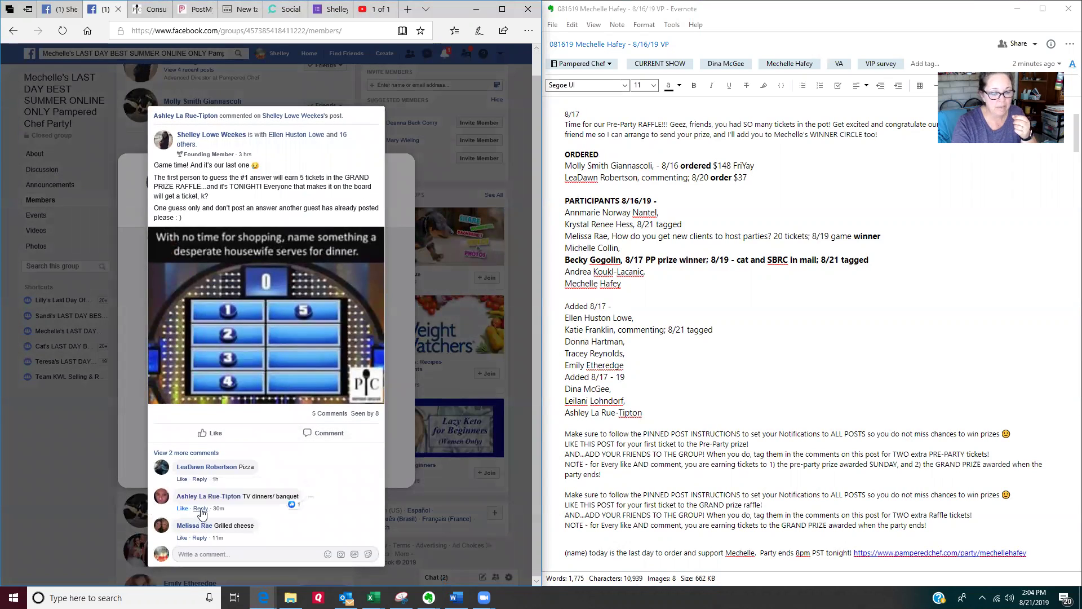
left_click(200, 509)
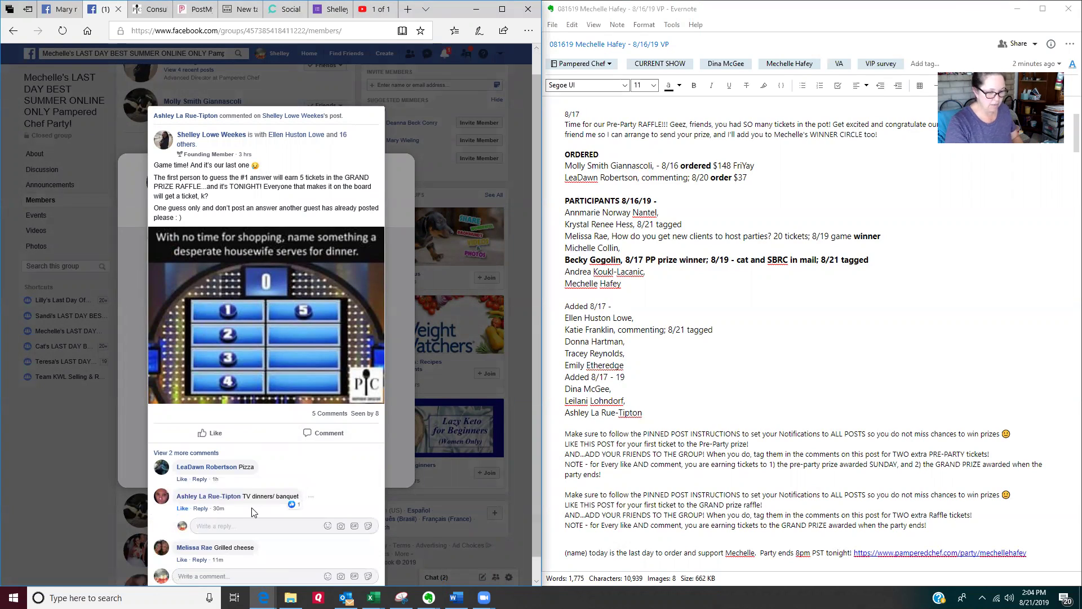
type("Ashle")
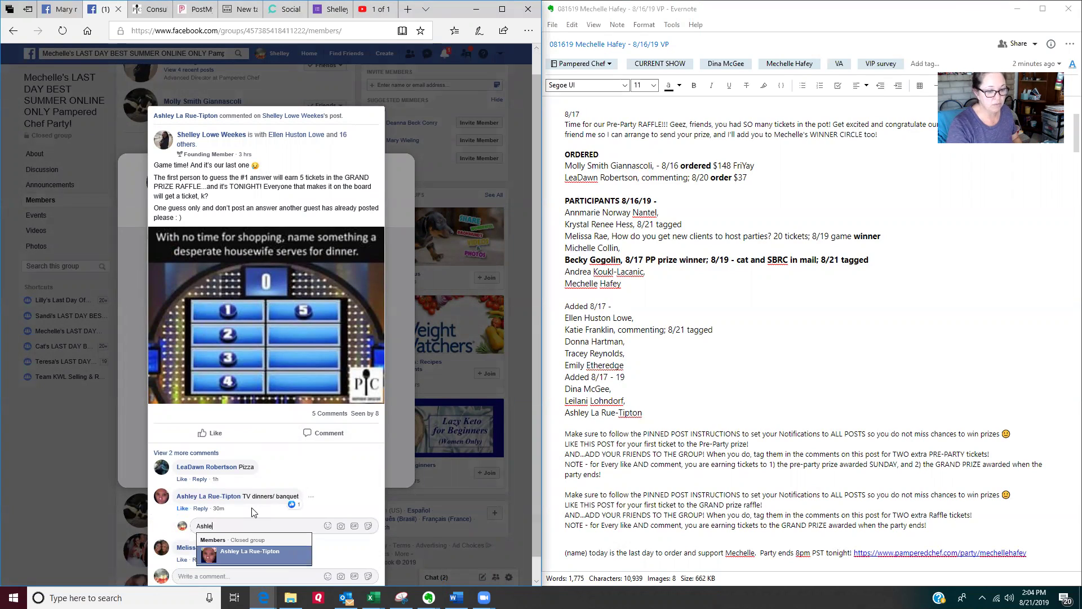
type("y La")
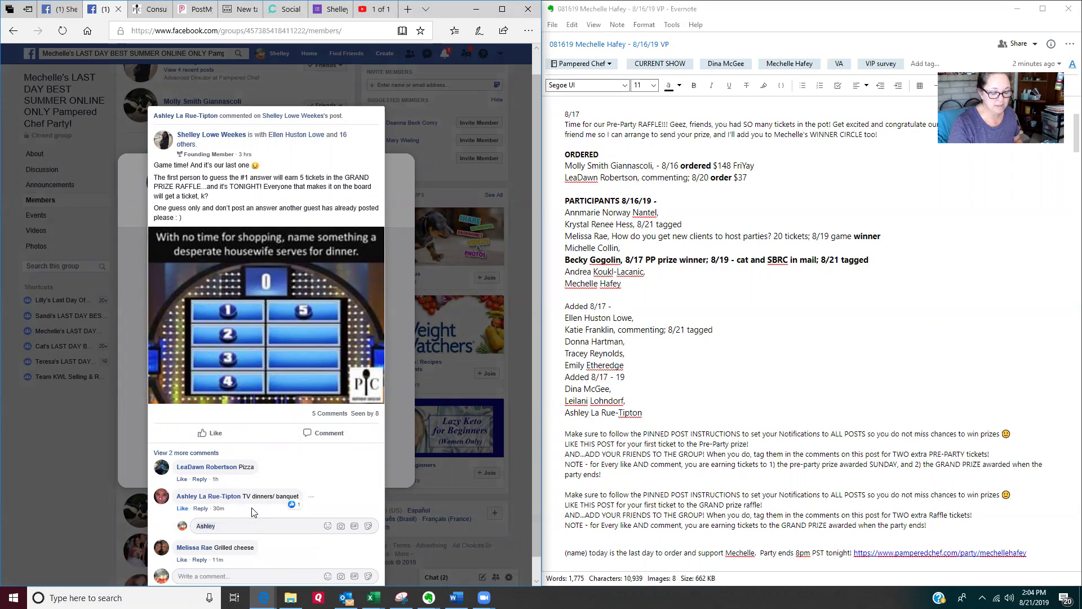
Step: In the Evernote note, select the last-day reminder text and party link
left_click(624, 400)
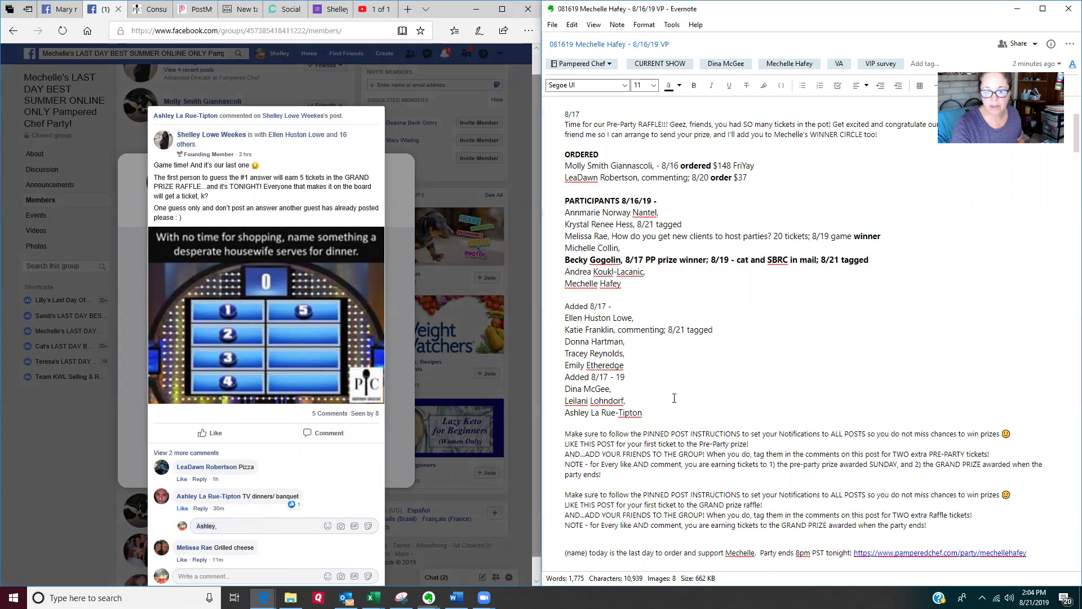
scroll(590, 497, "down", 1)
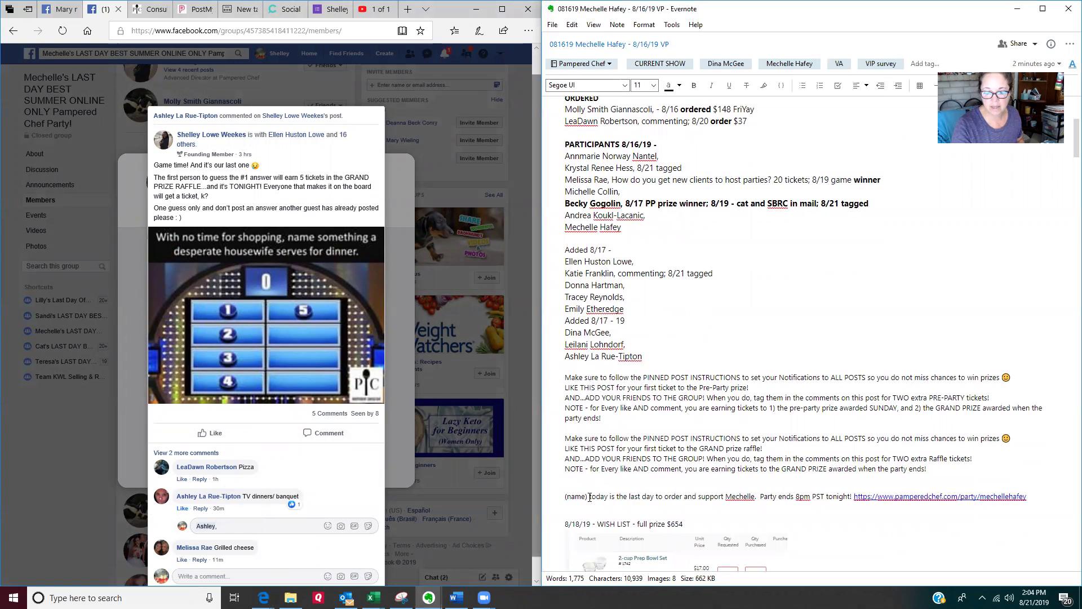
left_click_drag(591, 497, 565, 497)
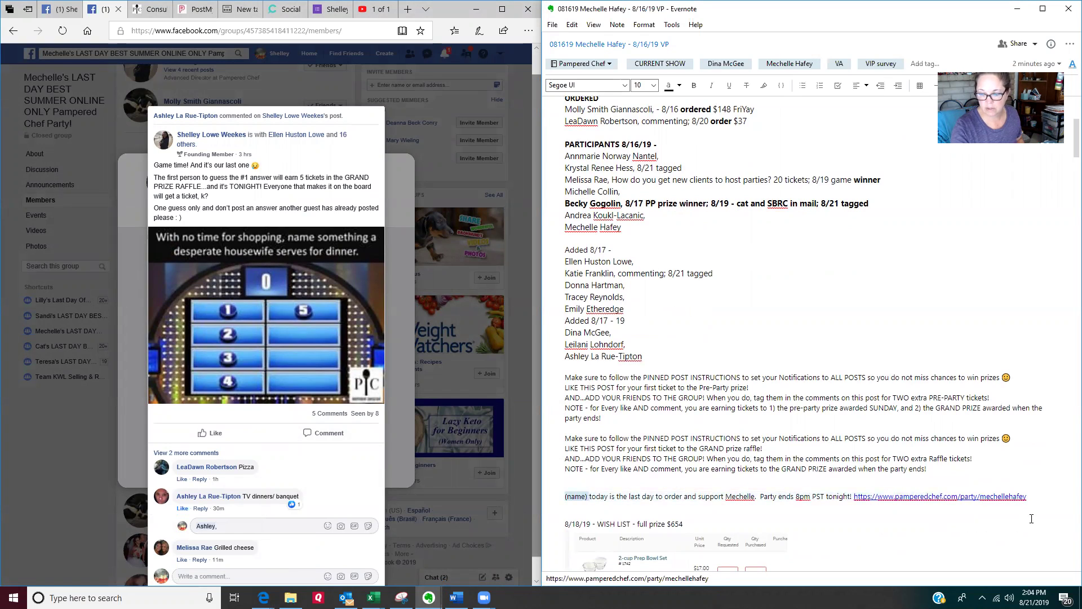
left_click_drag(1040, 496, 590, 496)
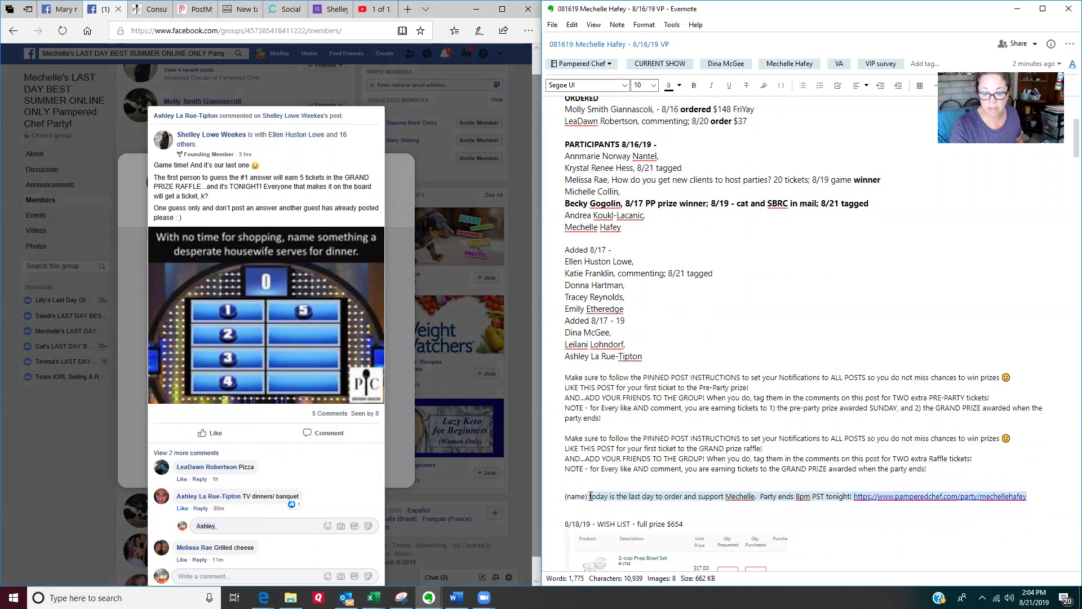
scroll(656, 335, "down", 5)
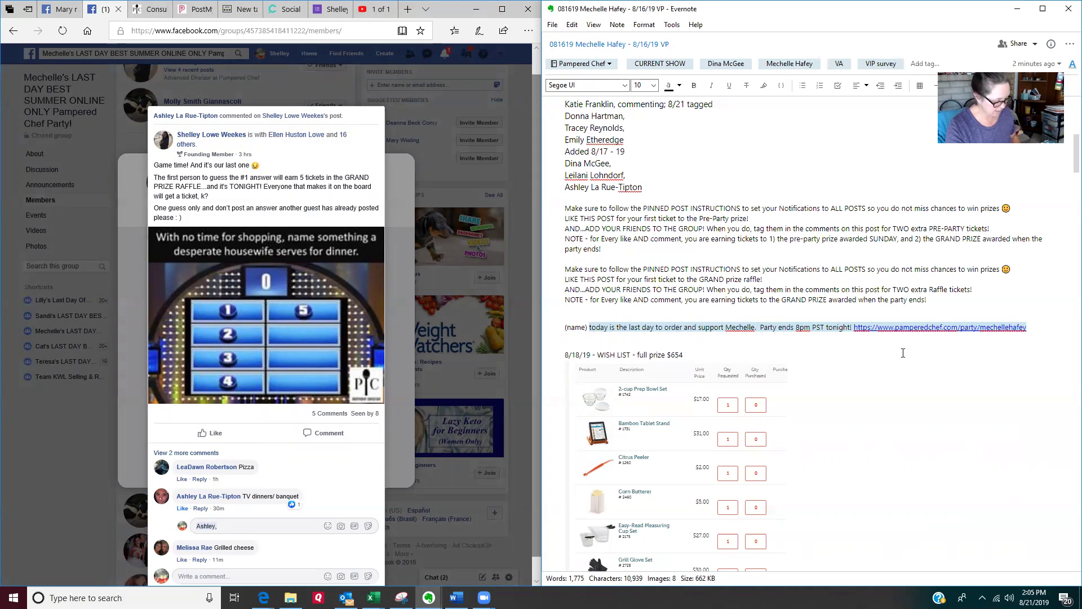
Step: Copy the reminder and party link from the note, paste them into the tagged reply, and post it
right_click(818, 328)
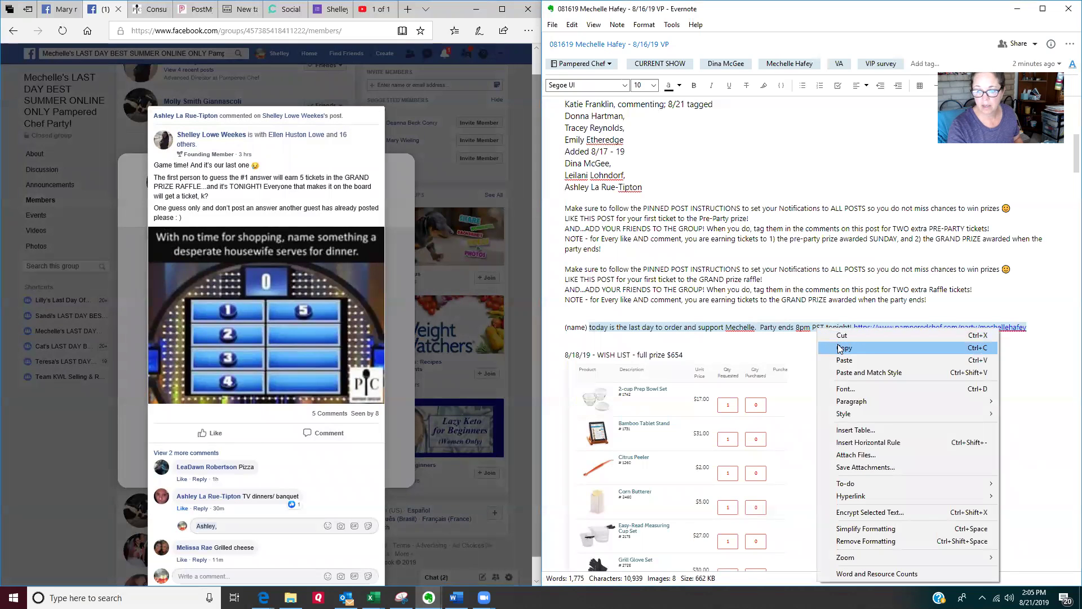
left_click(840, 347)
left_click(233, 527)
key("ctrl+v")
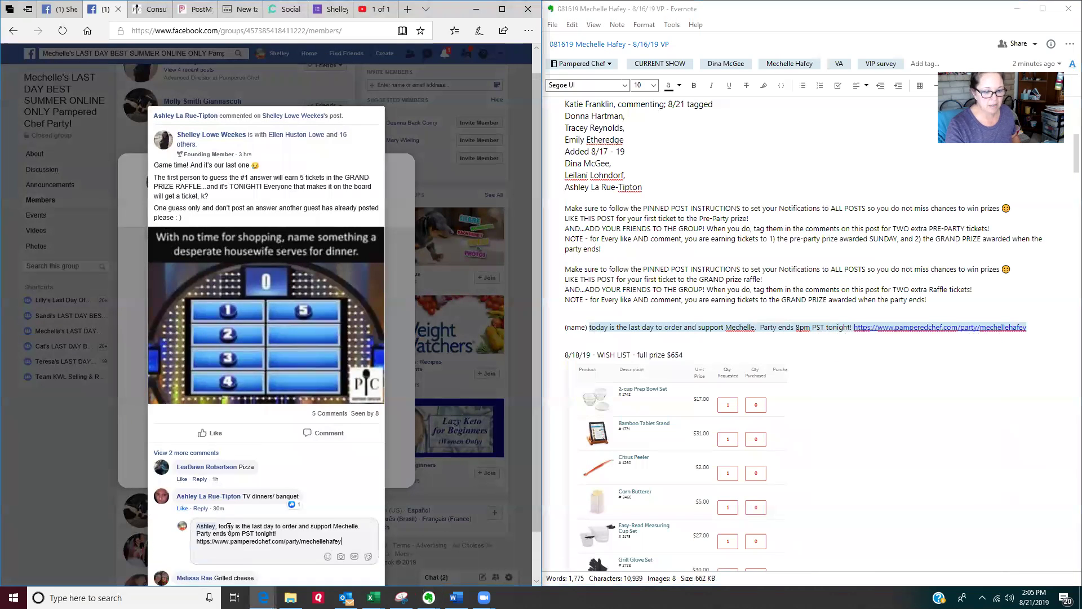
key("Return")
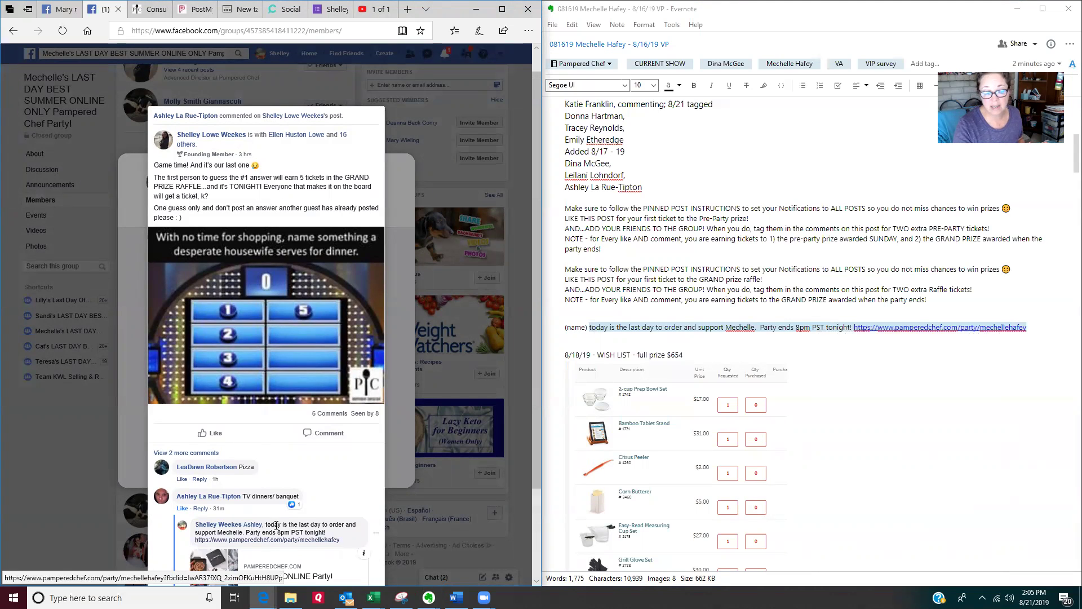
scroll(350, 519, "down", 2)
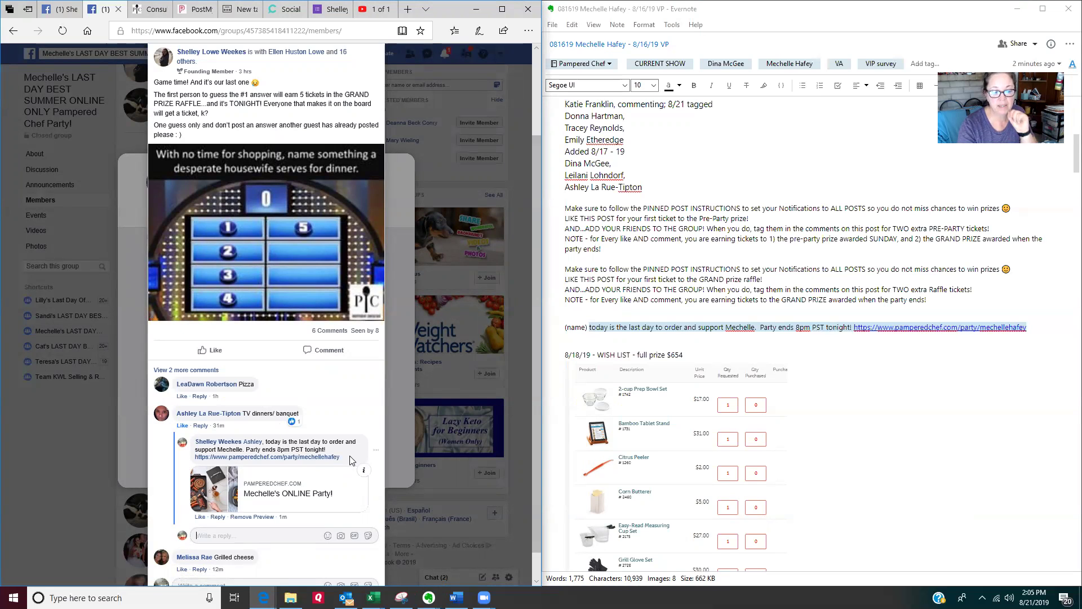
Step: Close the post viewer and mark the newest member '8/21 tagged' in the note
left_click(59, 485)
left_click(734, 273)
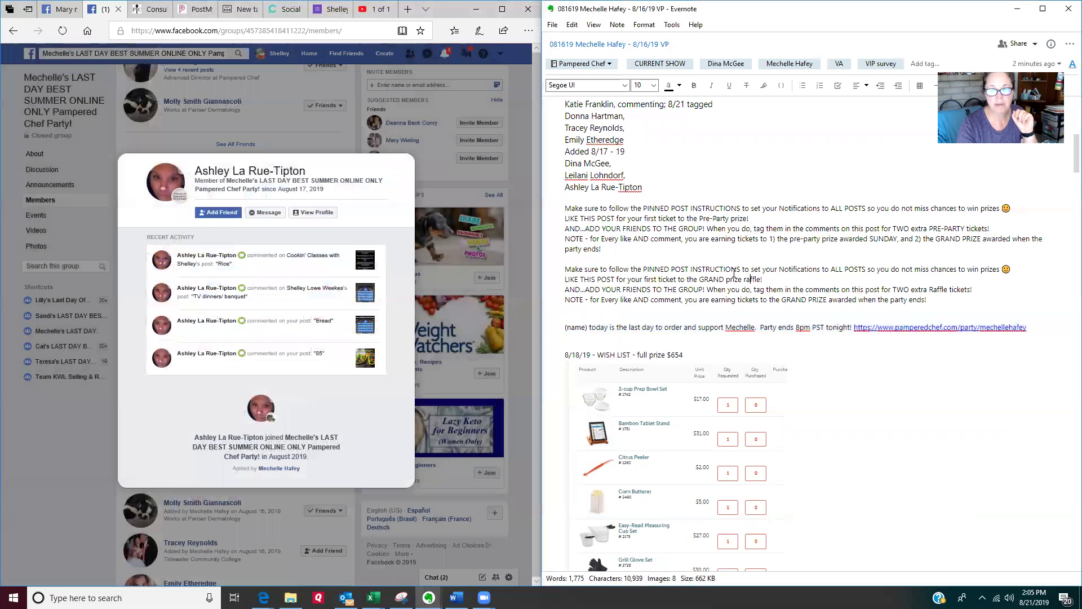
scroll(734, 274, "up", 2)
left_click(663, 244)
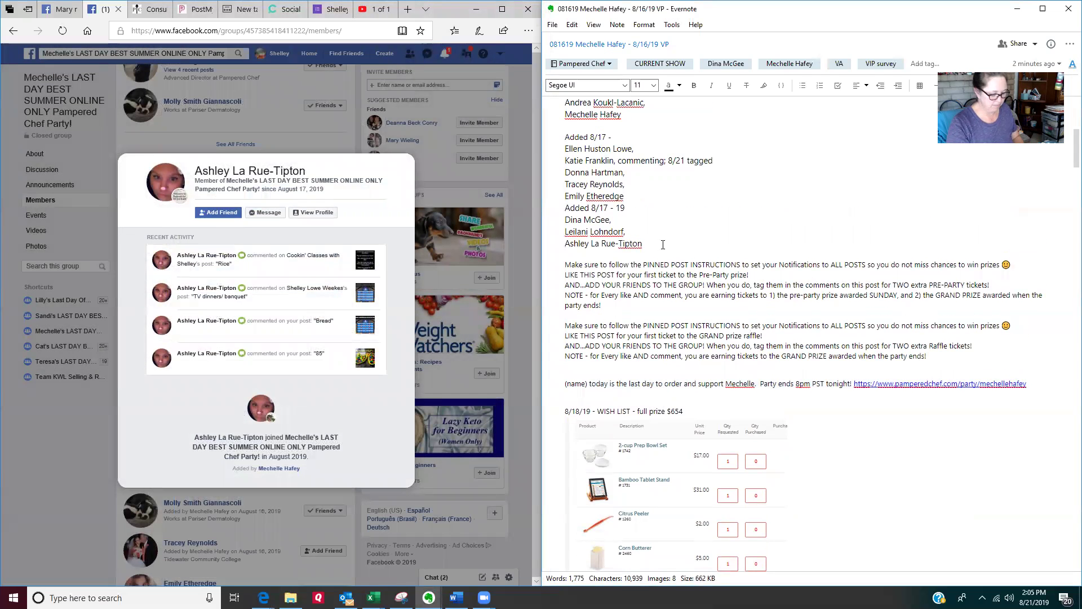
type("8/21 tagged")
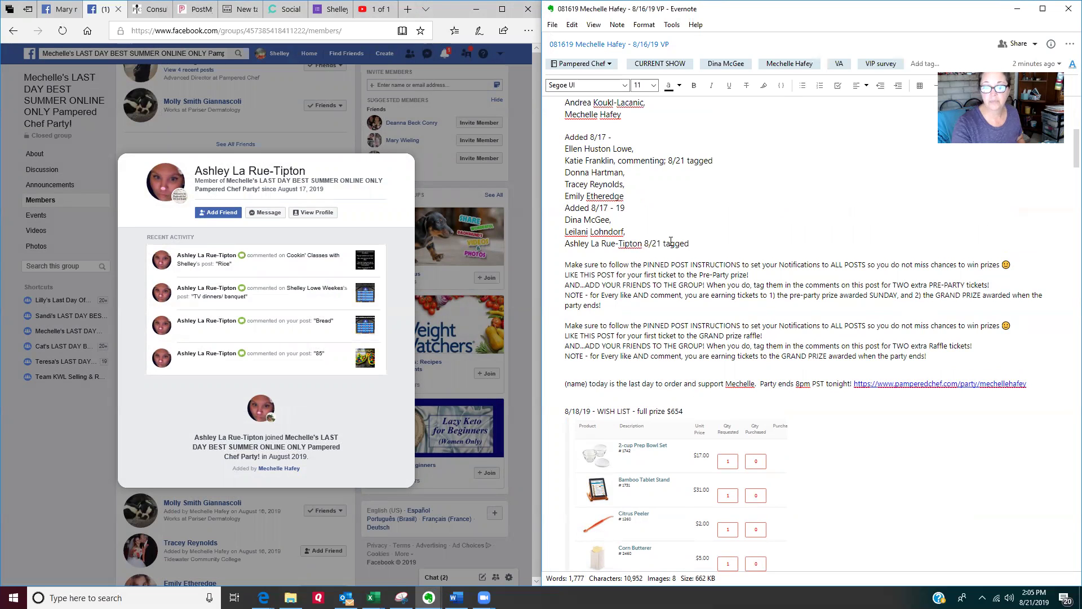
Step: Select the two entries under ORDERED in the note, then return to the members page
scroll(739, 249, "up", 3)
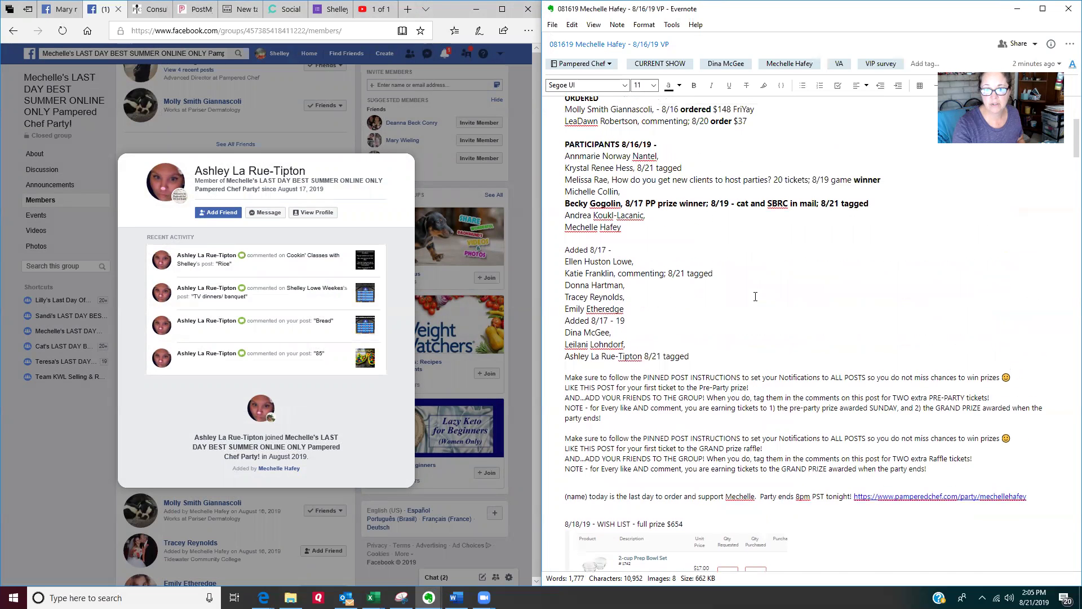
scroll(755, 297, "up", 3)
left_click_drag(770, 234, 567, 209)
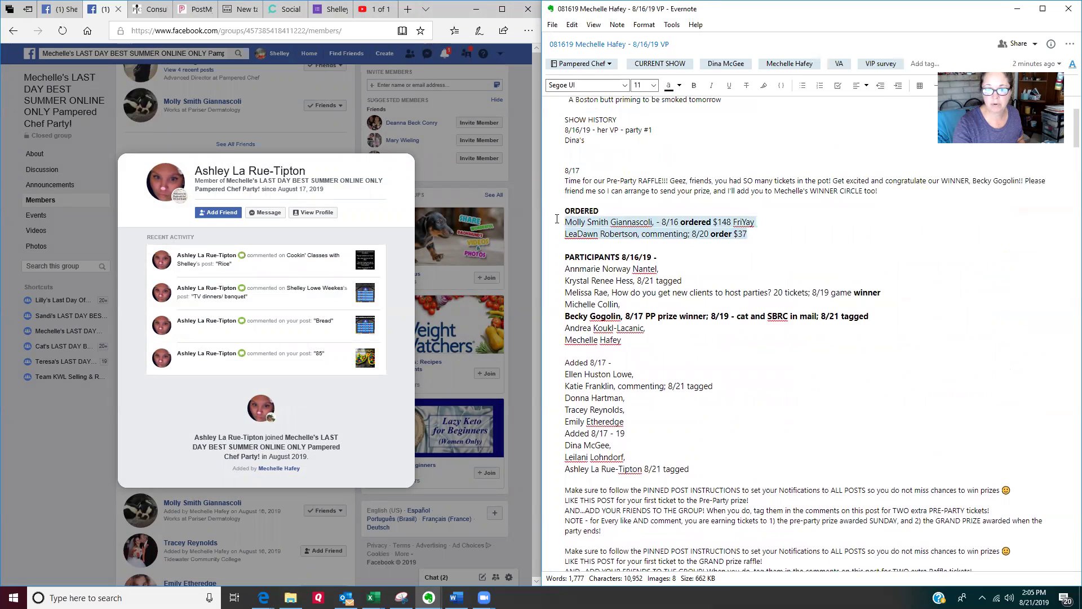
double_click(574, 211)
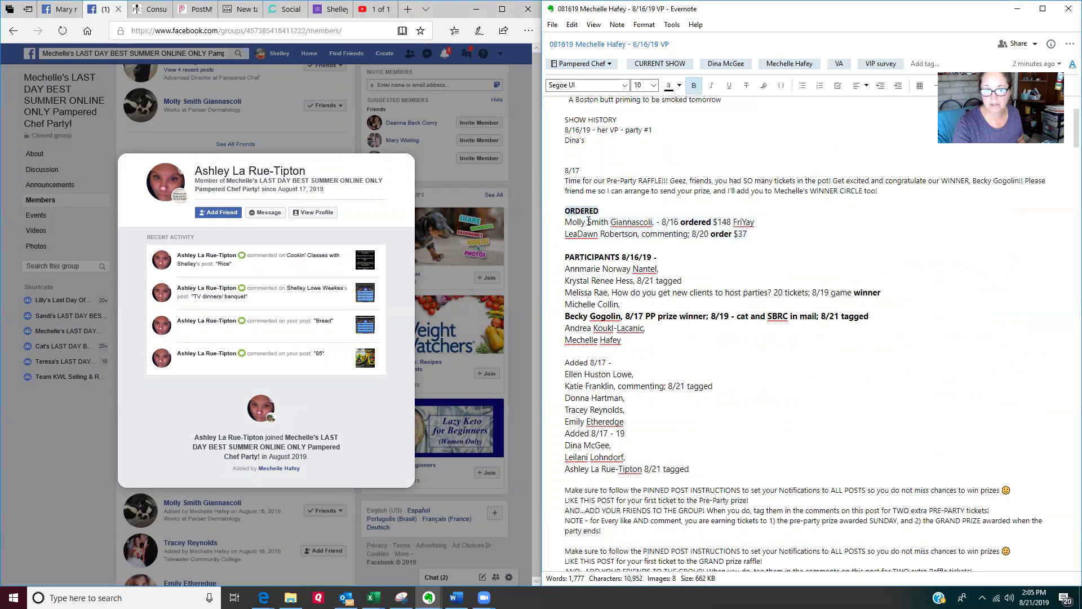
left_click_drag(749, 233, 566, 222)
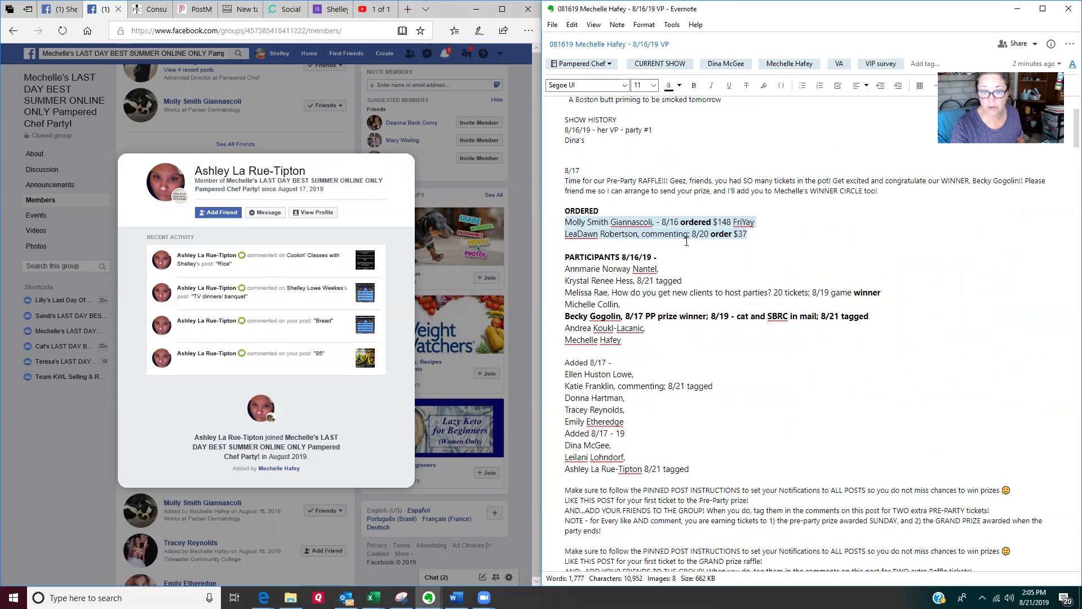
left_click(662, 289)
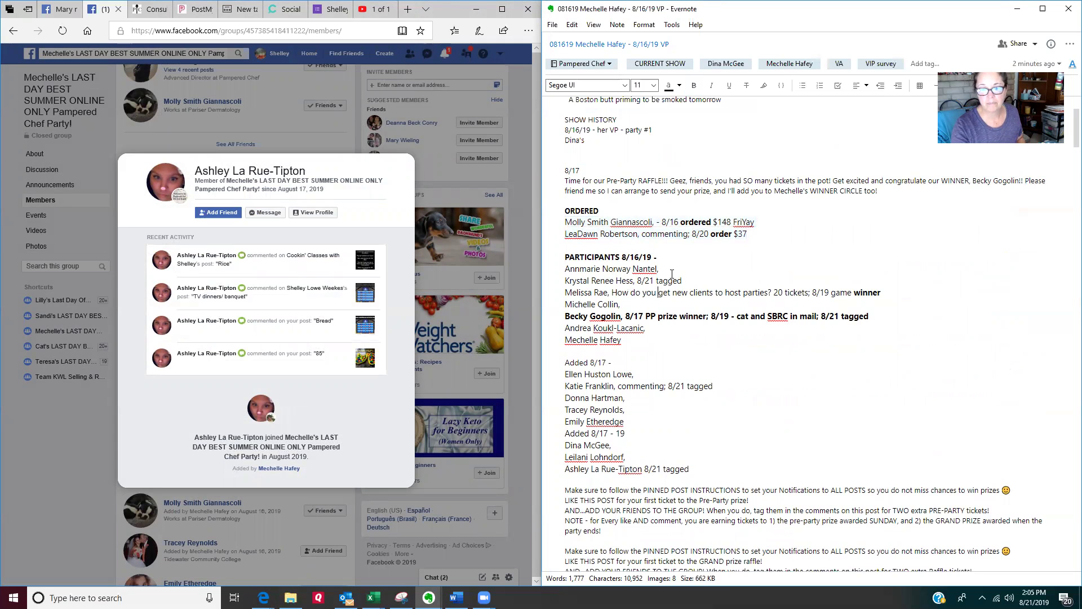
left_click(103, 420)
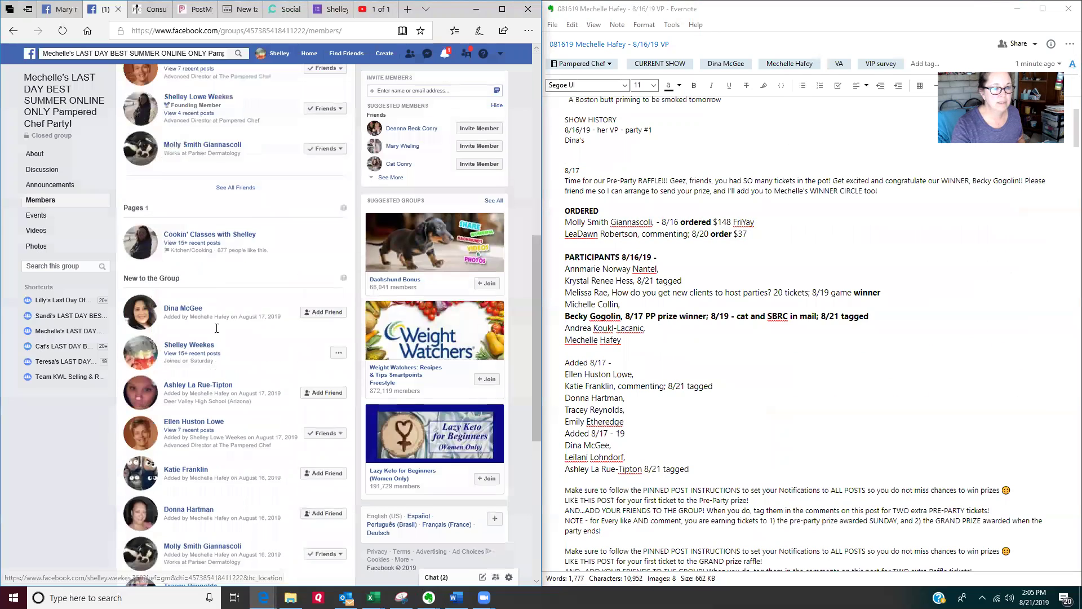
scroll(210, 338, "down", 2)
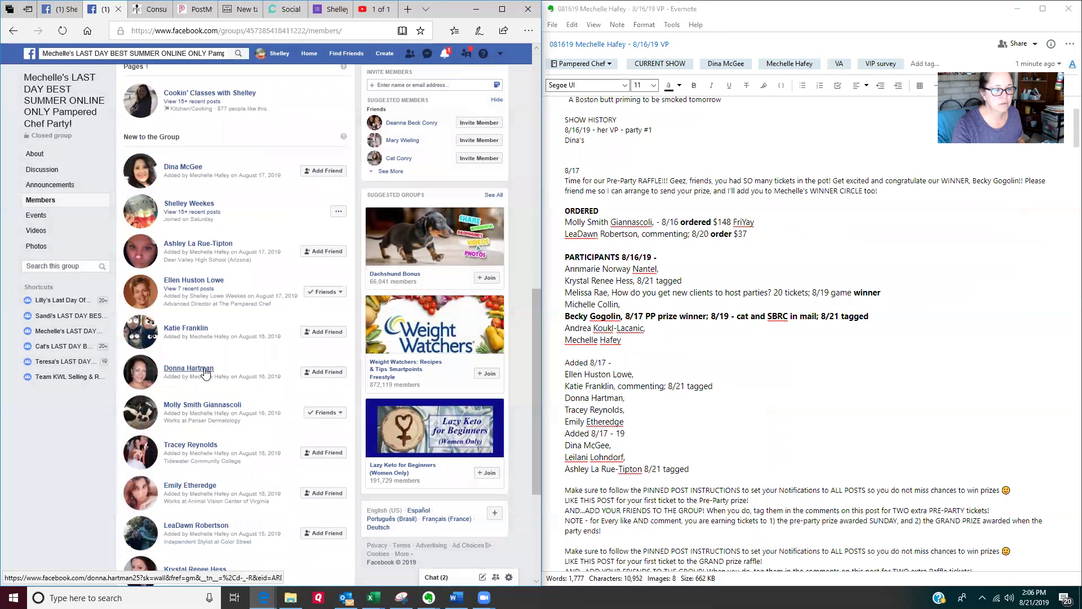
left_click(205, 371)
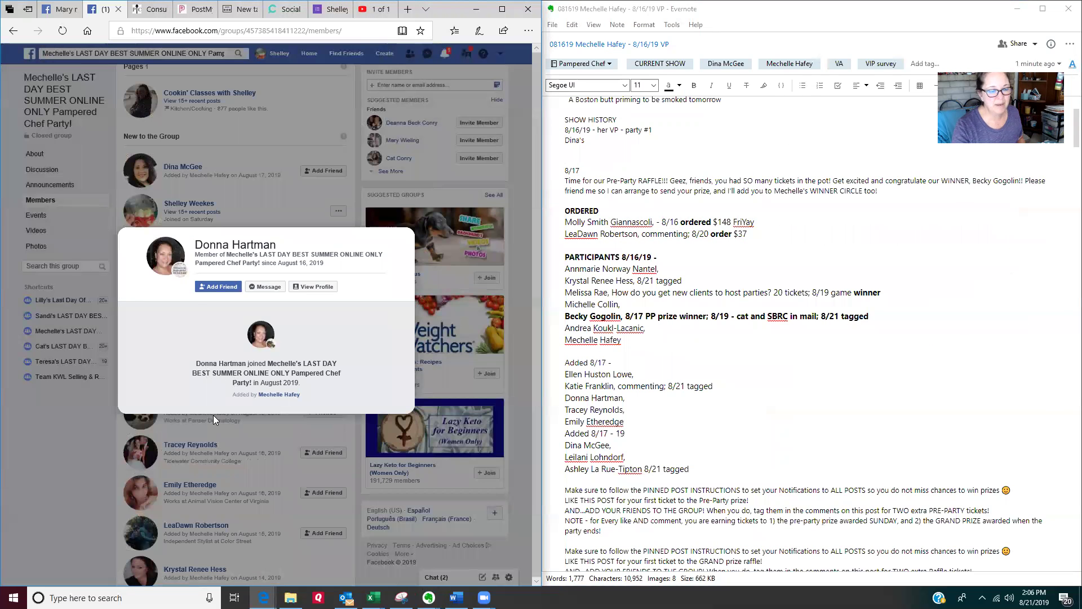
left_click(86, 423)
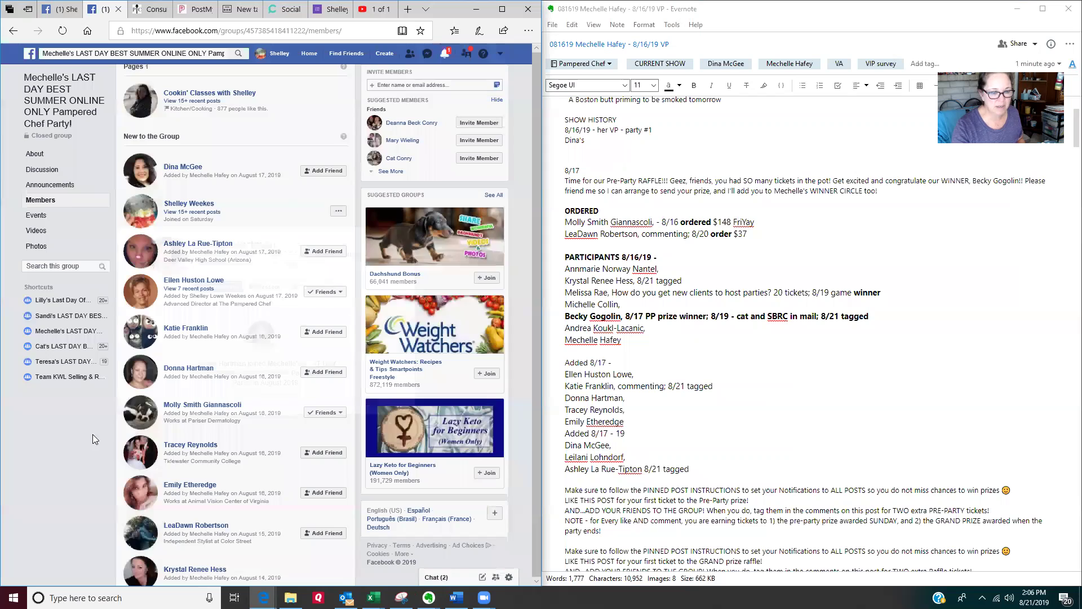
left_click(203, 405)
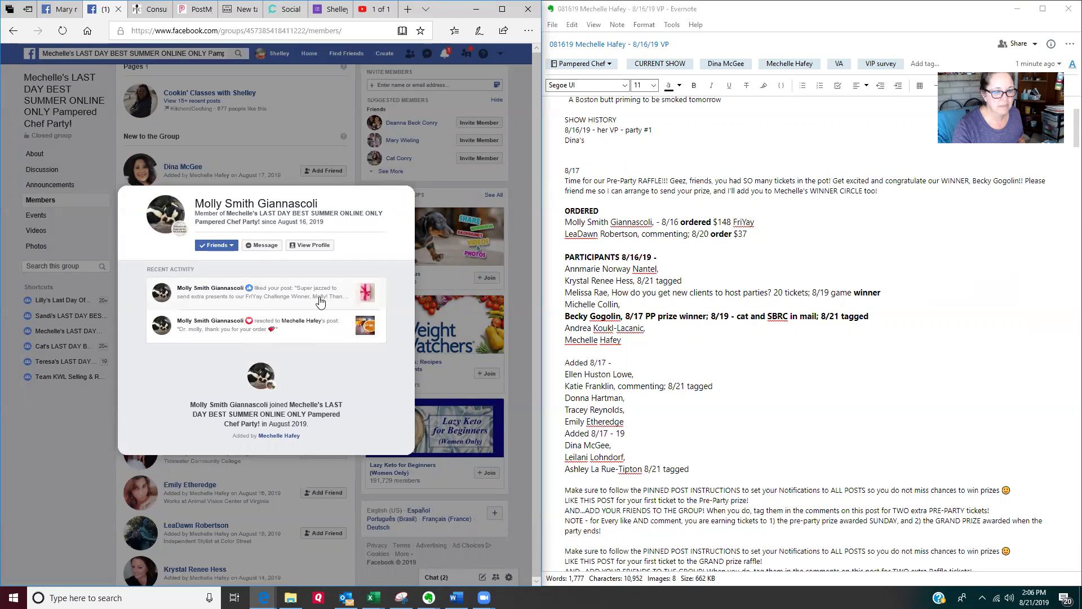
left_click(579, 223)
double_click(571, 223)
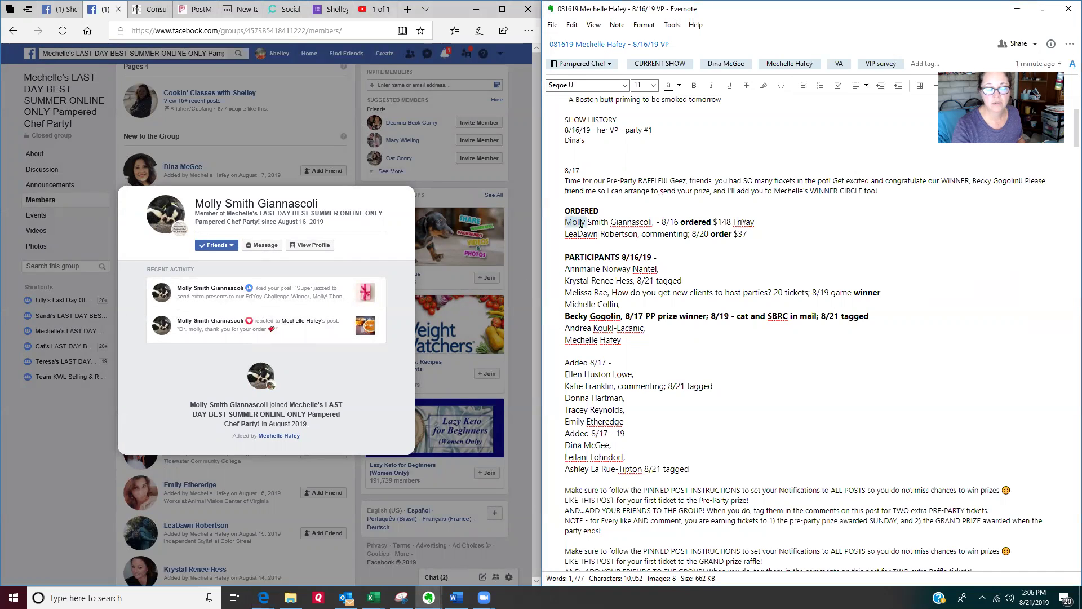
left_click(53, 471)
scroll(239, 420, "down", 2)
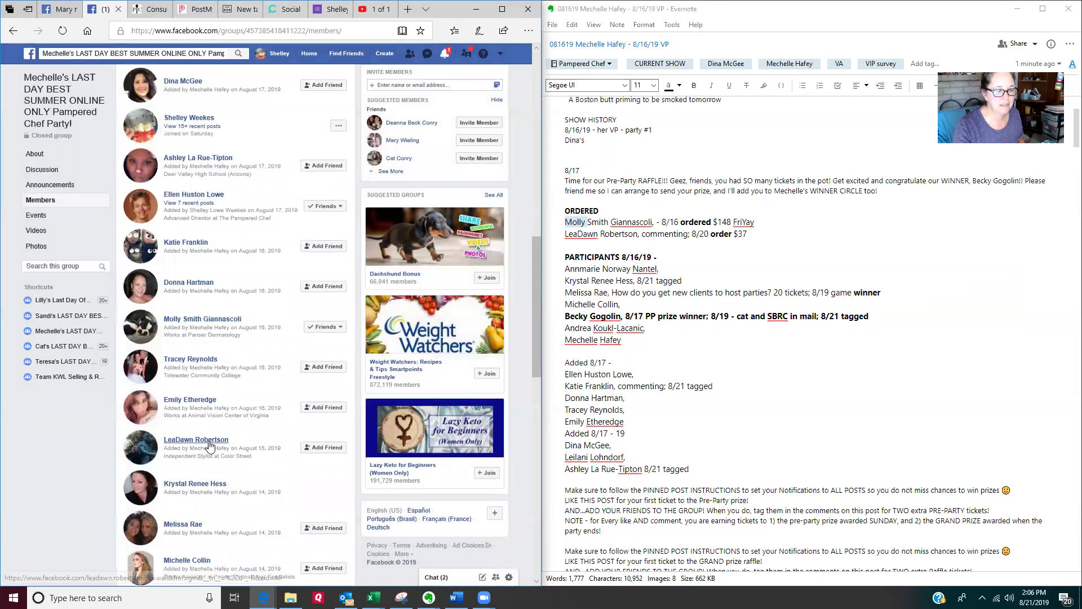
left_click(209, 446)
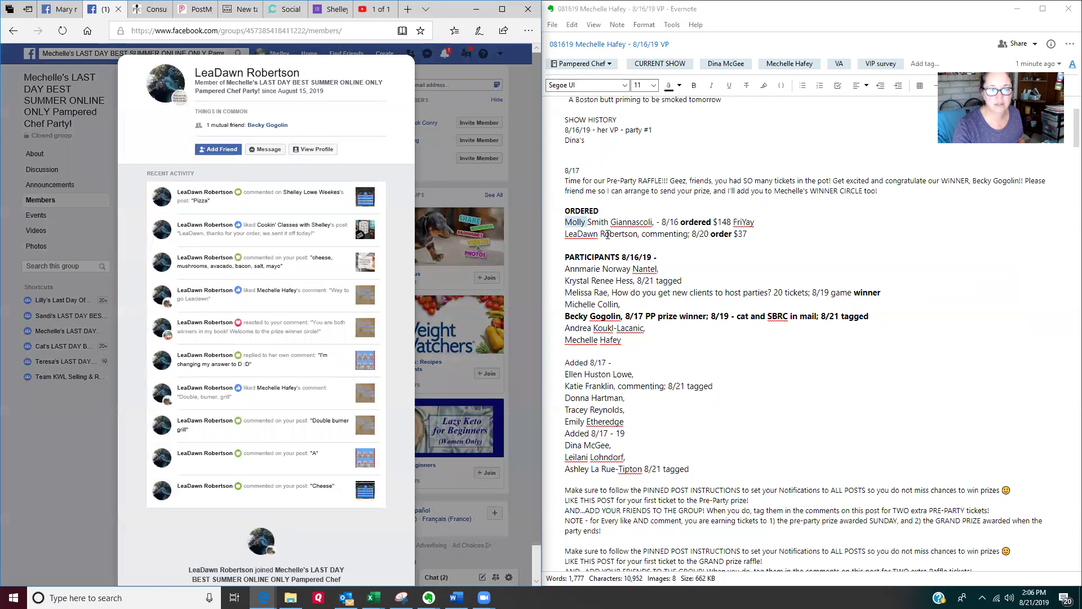
left_click(79, 469)
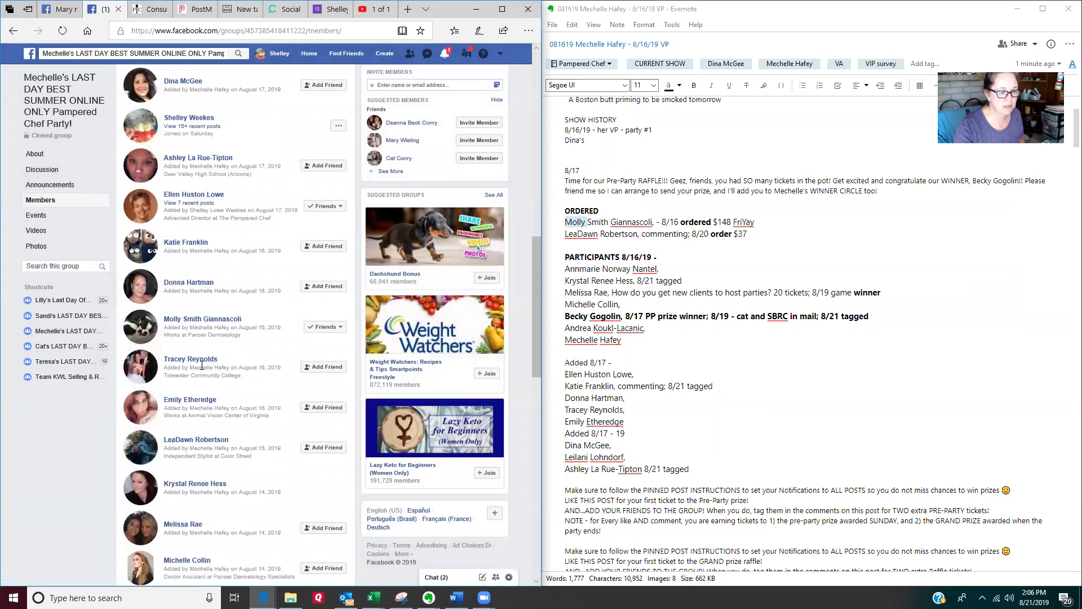
left_click(197, 359)
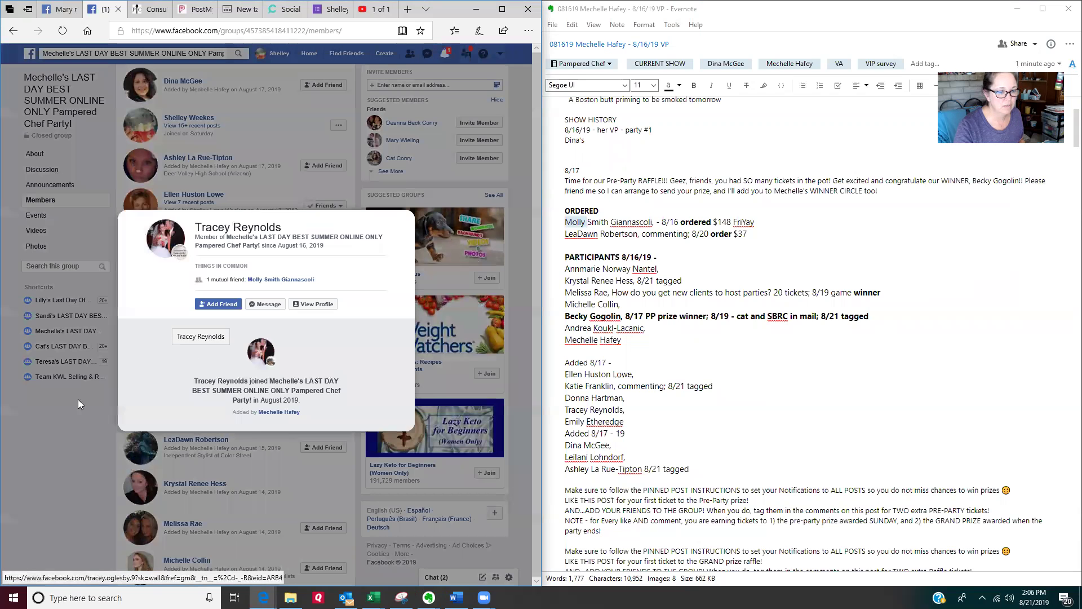
left_click(55, 427)
left_click(197, 484)
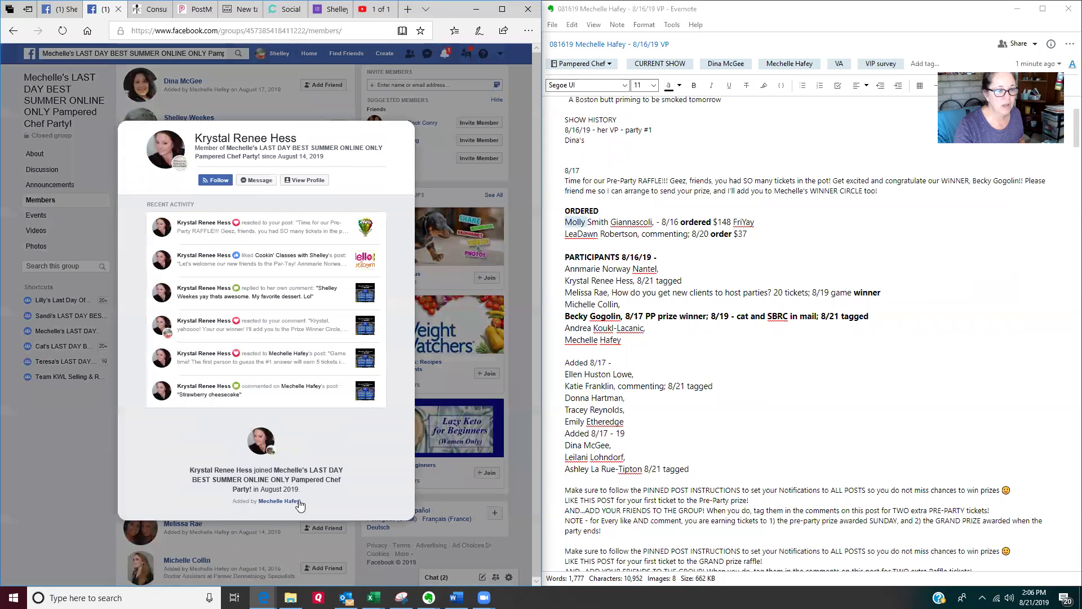
left_click(695, 410)
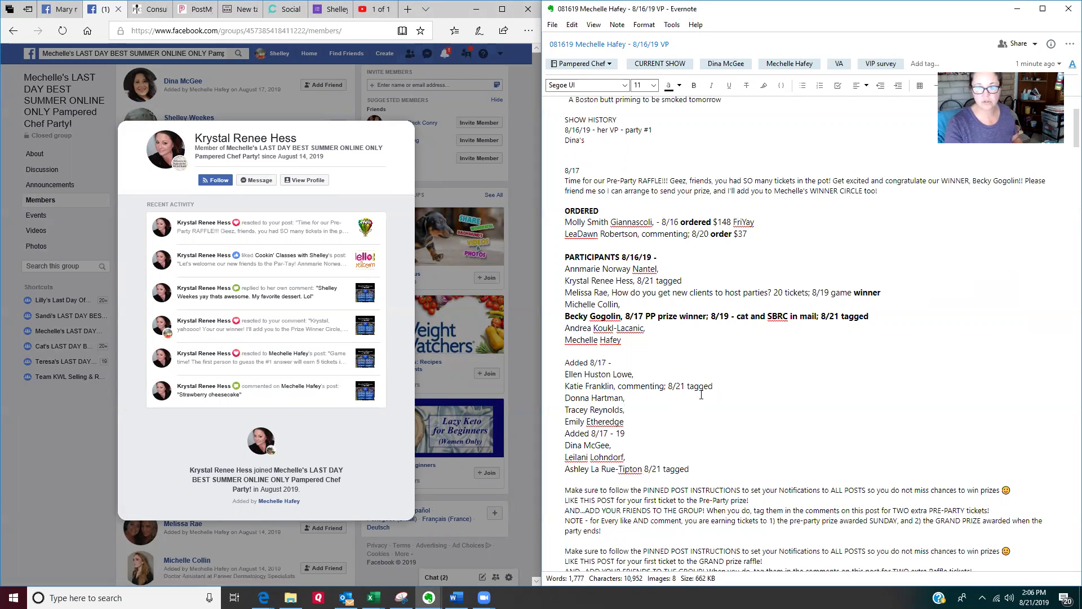
left_click_drag(697, 281, 636, 282)
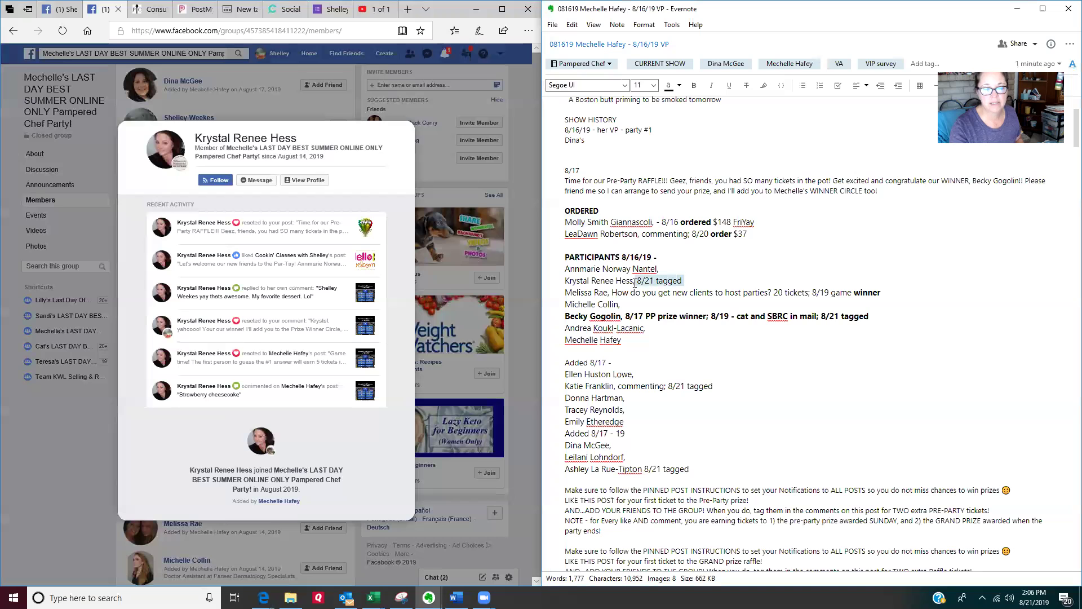
left_click(178, 526)
Step: Open the next participant's activity card and mark her line '8/21 tagged' in the note
left_click(87, 529)
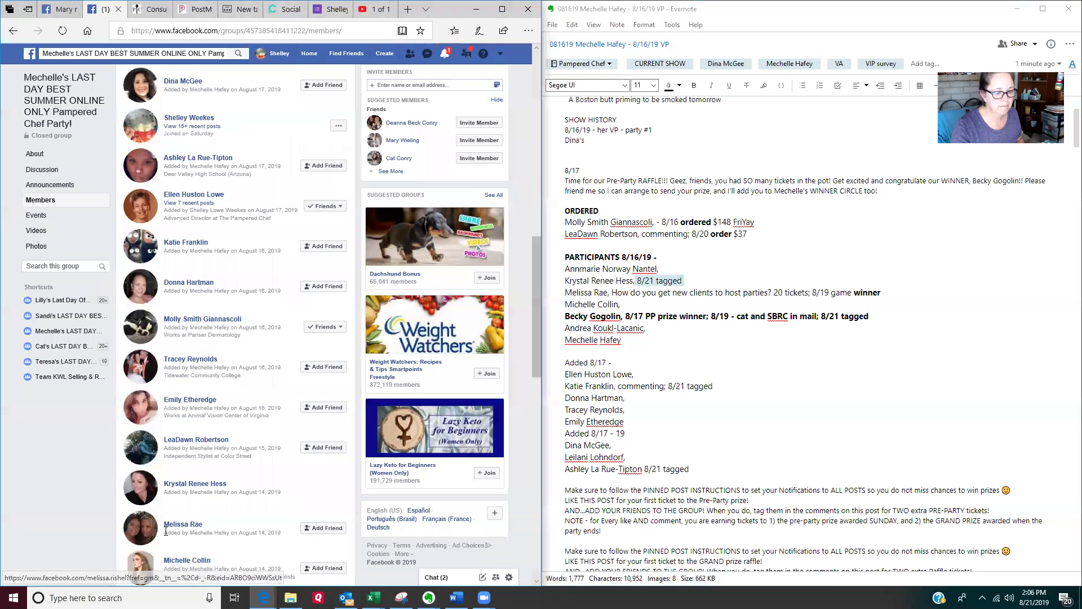
left_click(182, 526)
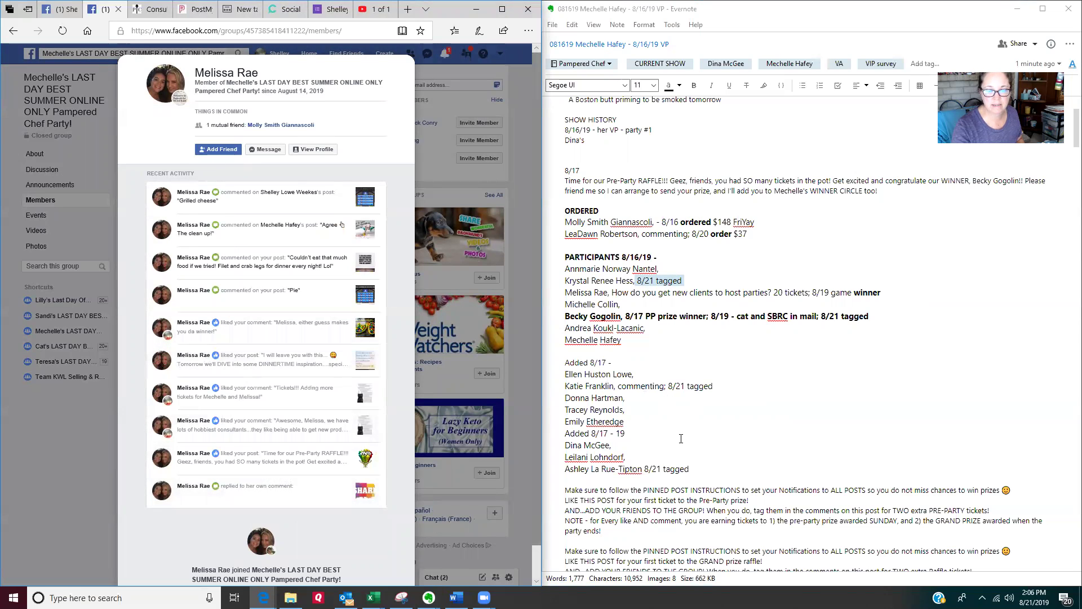
left_click(901, 292)
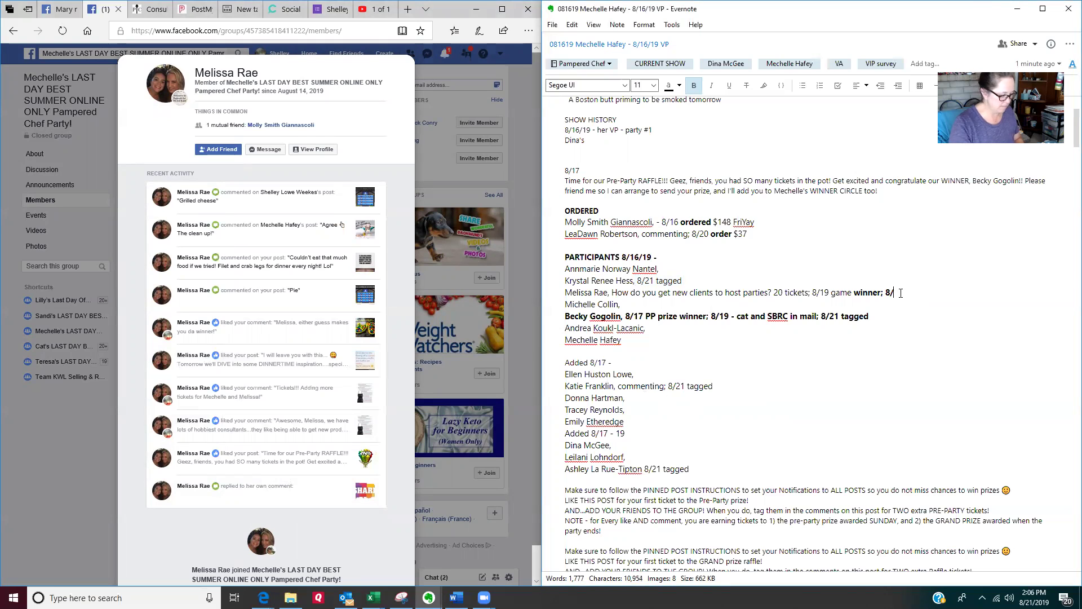
type("agge")
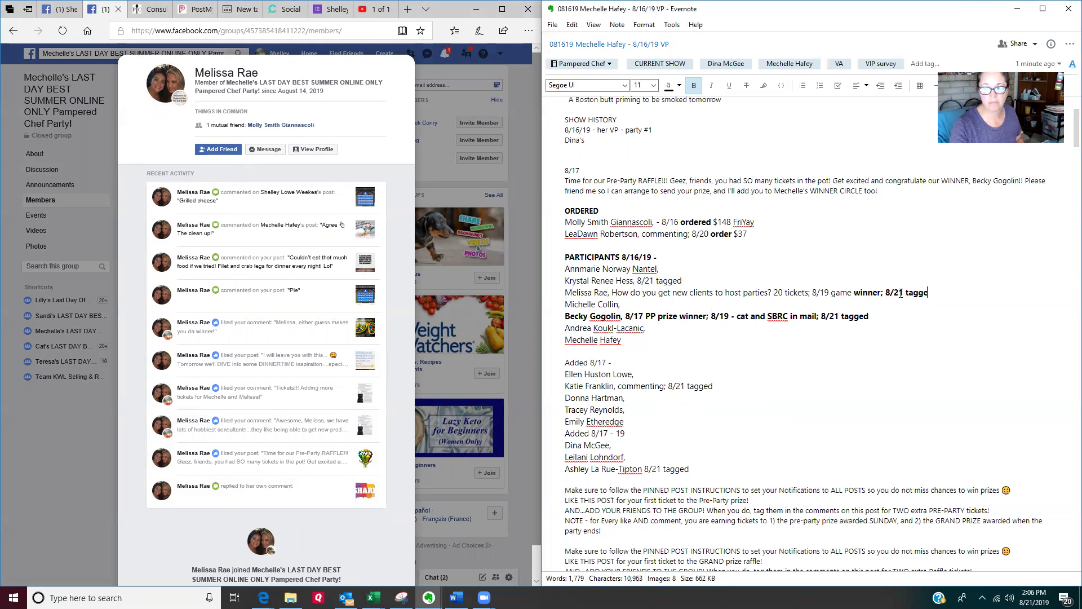
type("d")
Step: Post a reply tagging her with 'bet you could! Today' before the pasted reminder and link
left_click(244, 261)
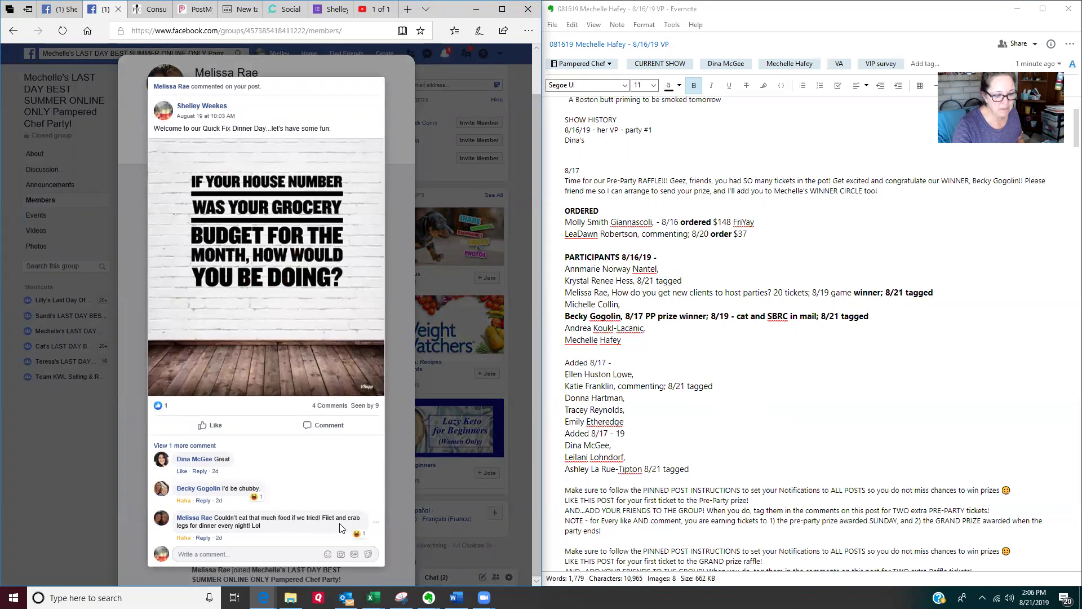
left_click(202, 538)
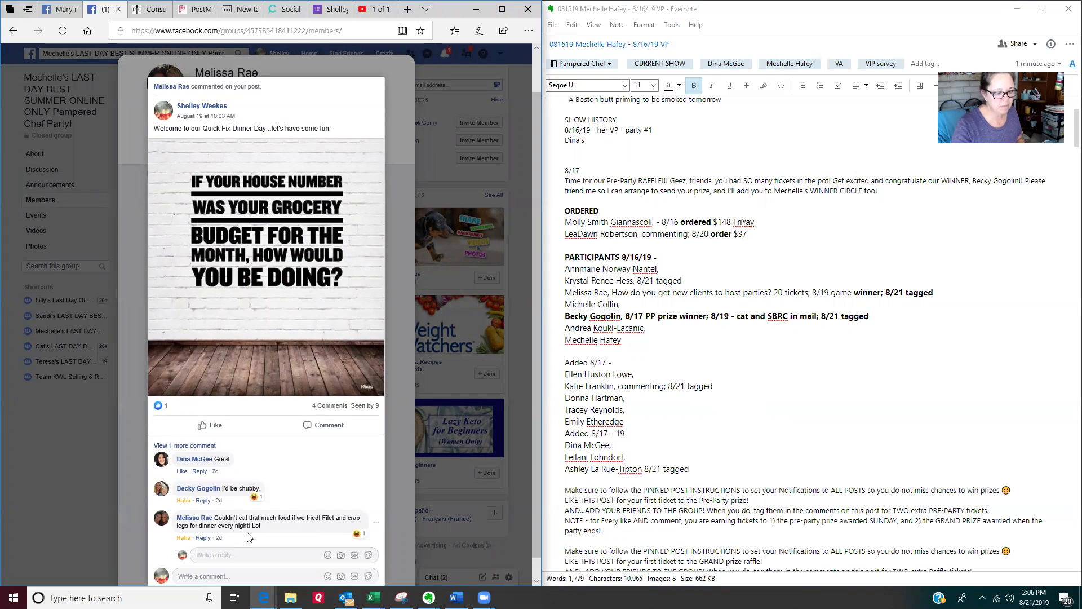
type("Melis")
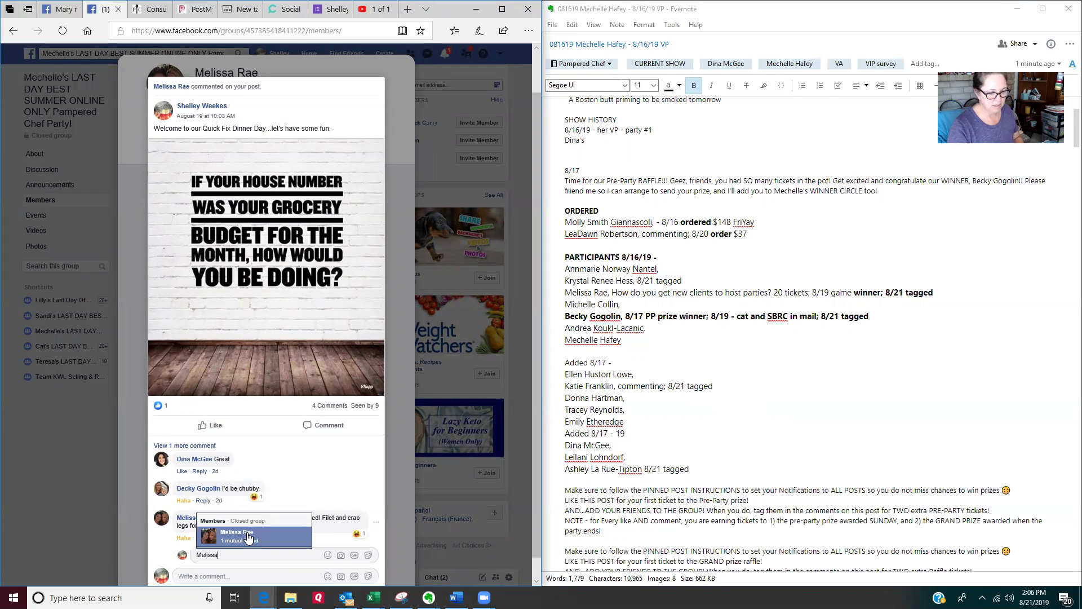
type("sa")
left_click(248, 537)
key("BackSpace")
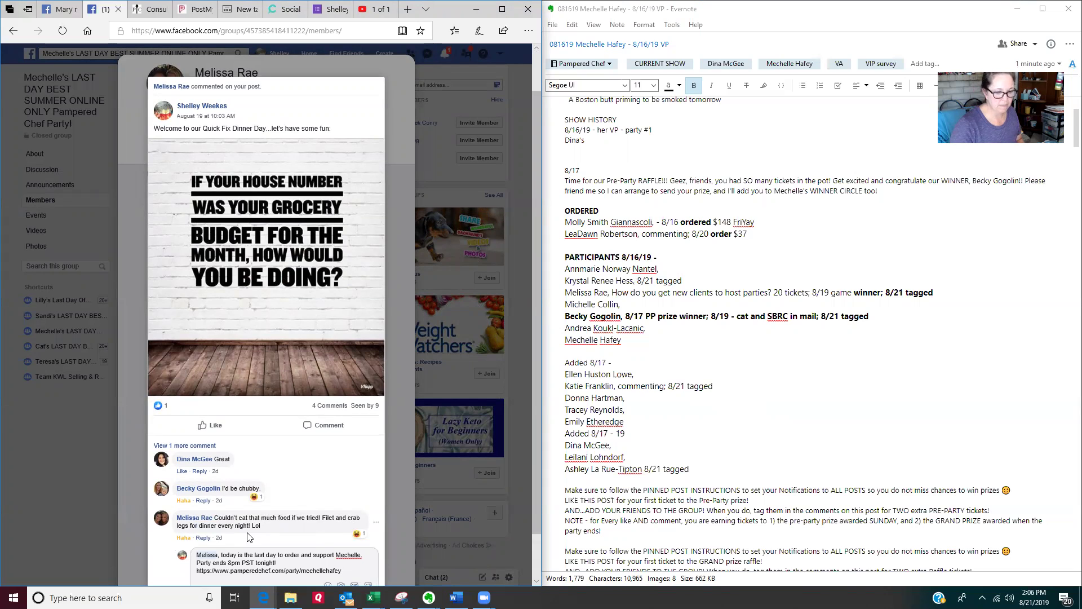
left_click(223, 554)
type("bet you coul")
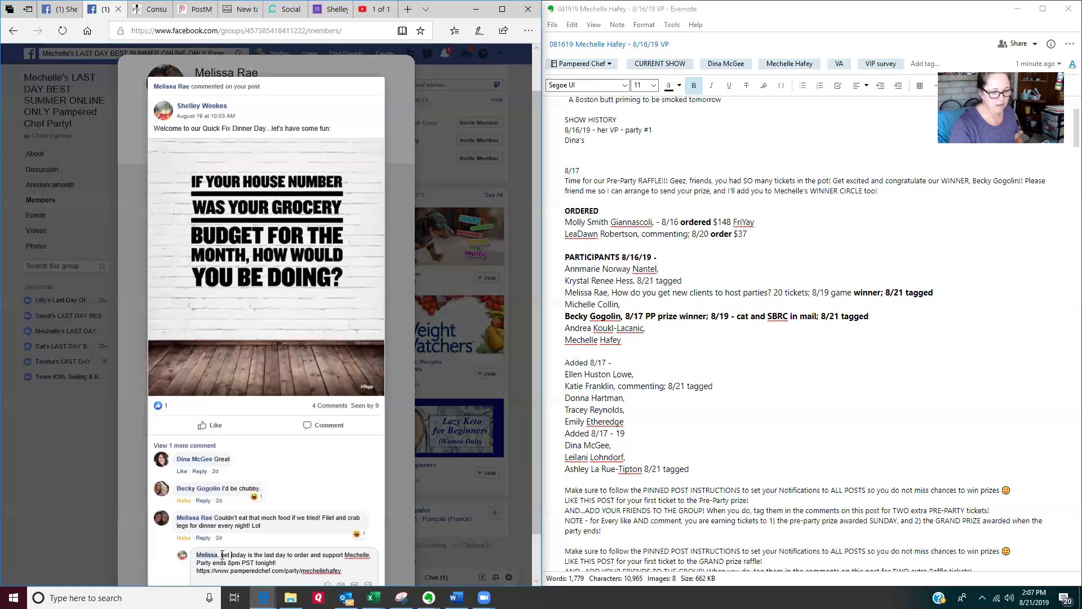
type("d! t")
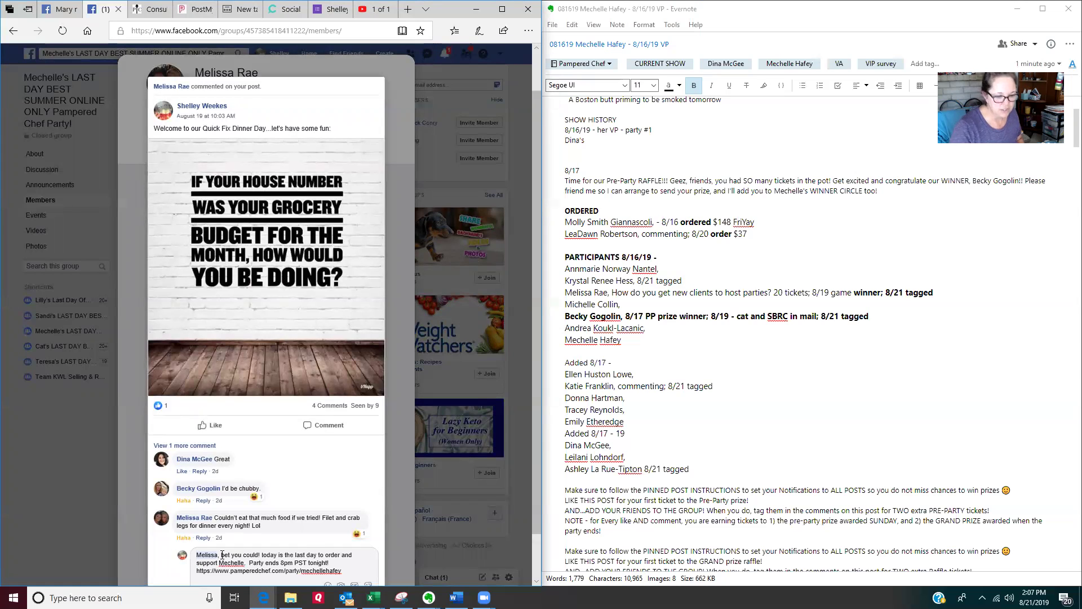
key("BackSpace")
type("T")
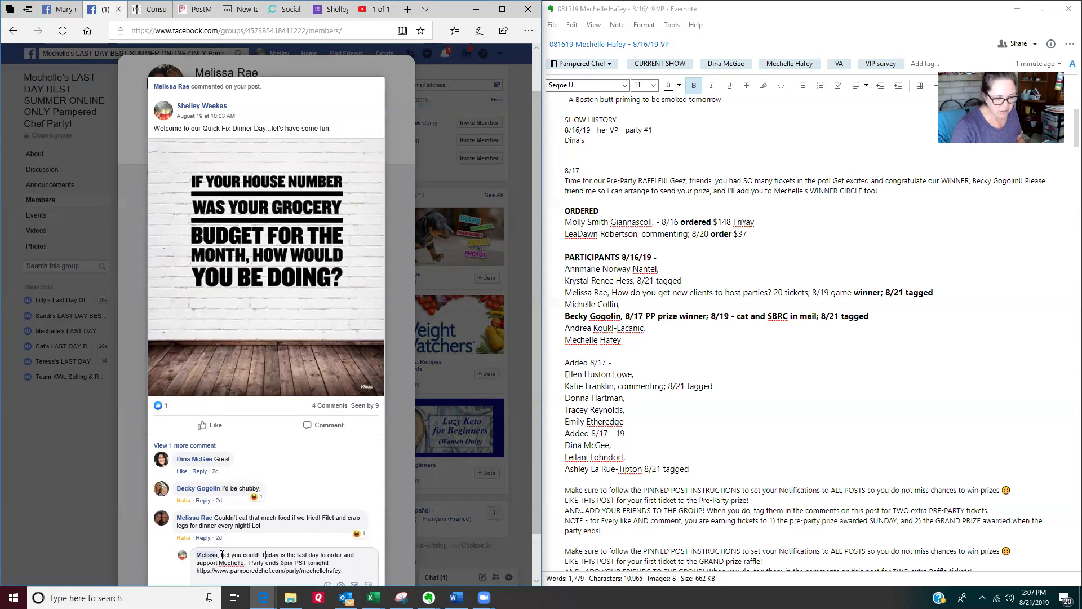
scroll(273, 542, "down", 1)
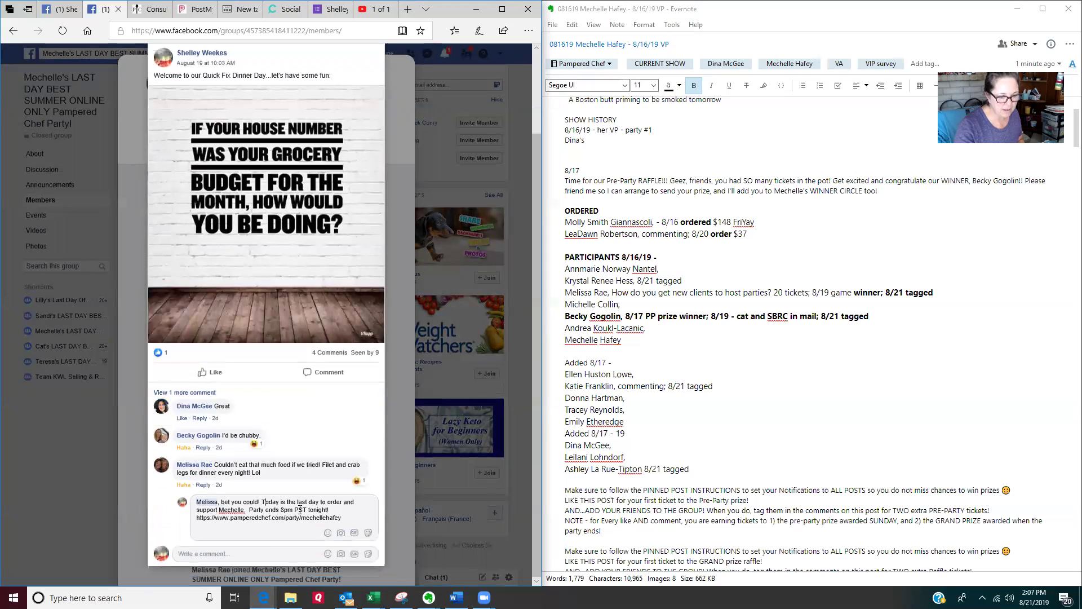
key("Return")
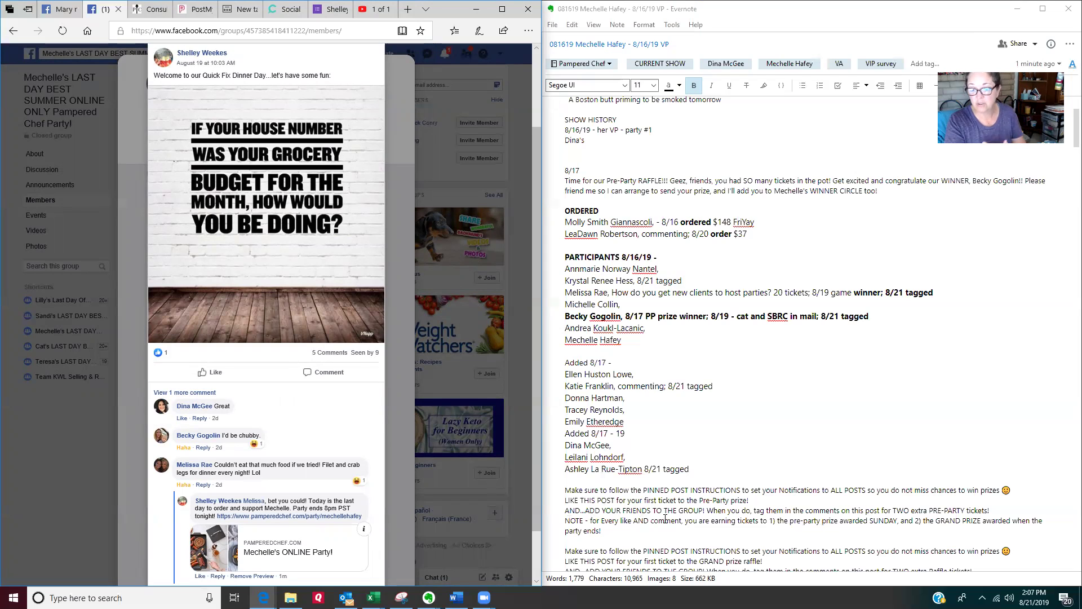
Step: Check the participant's logged line in the note, then close her member card to return to the members list
left_click_drag(933, 292, 566, 292)
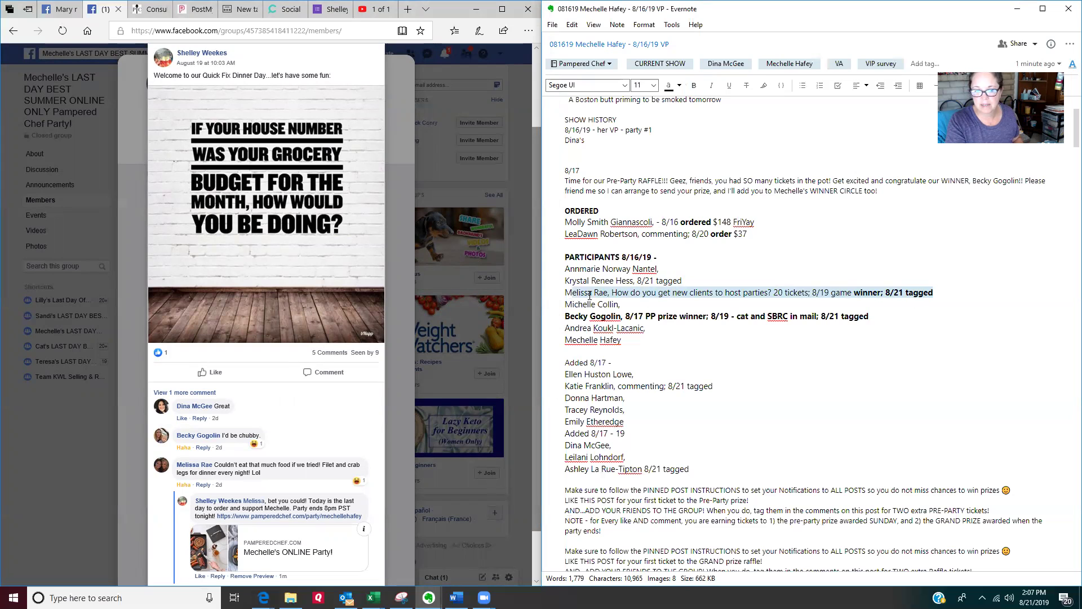
left_click(941, 298)
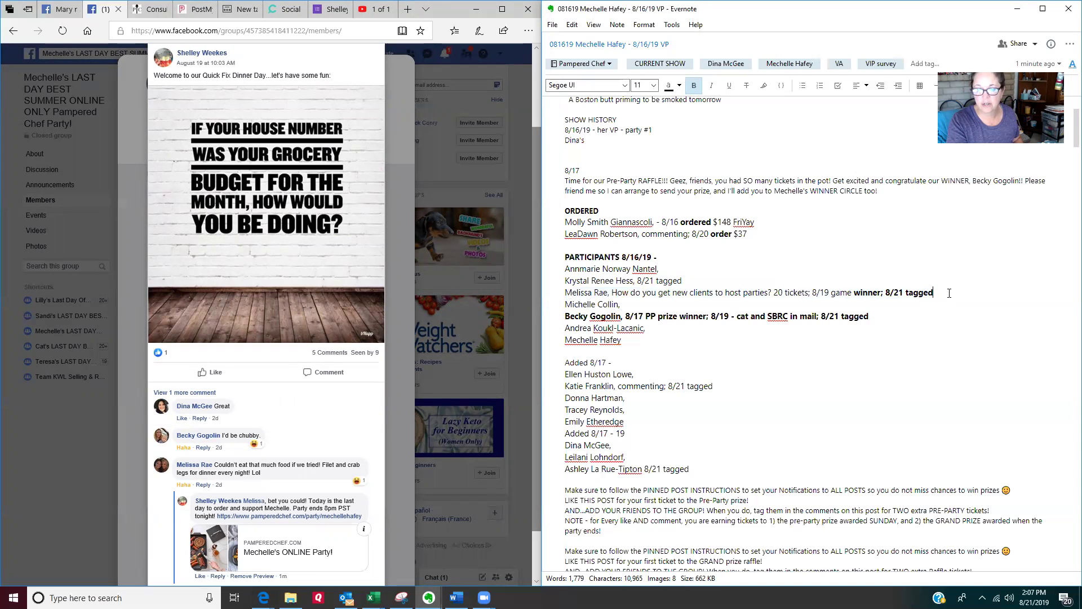
left_click(195, 465)
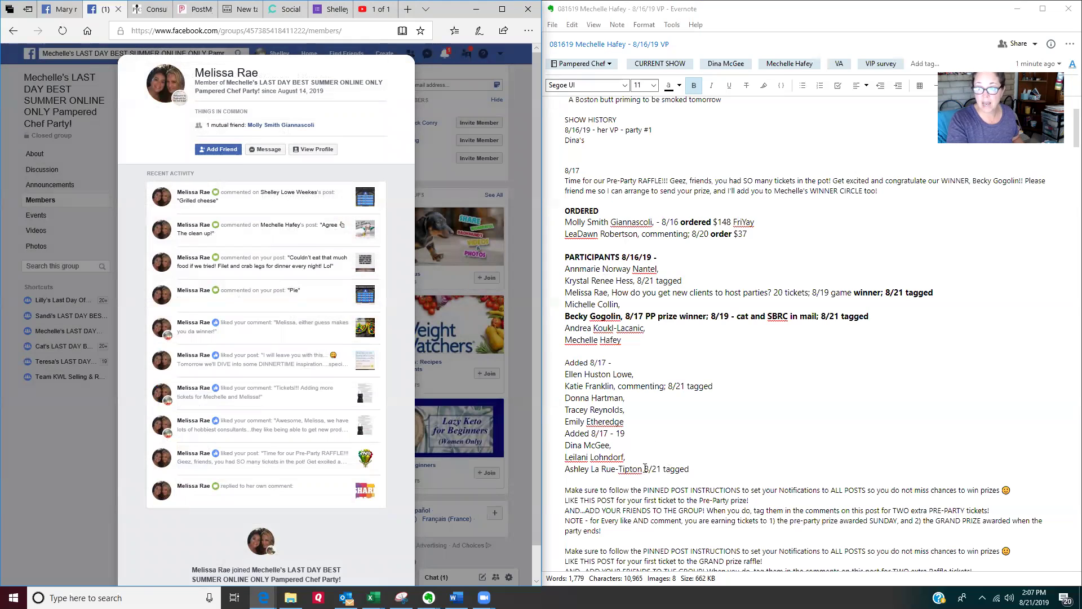
left_click(71, 430)
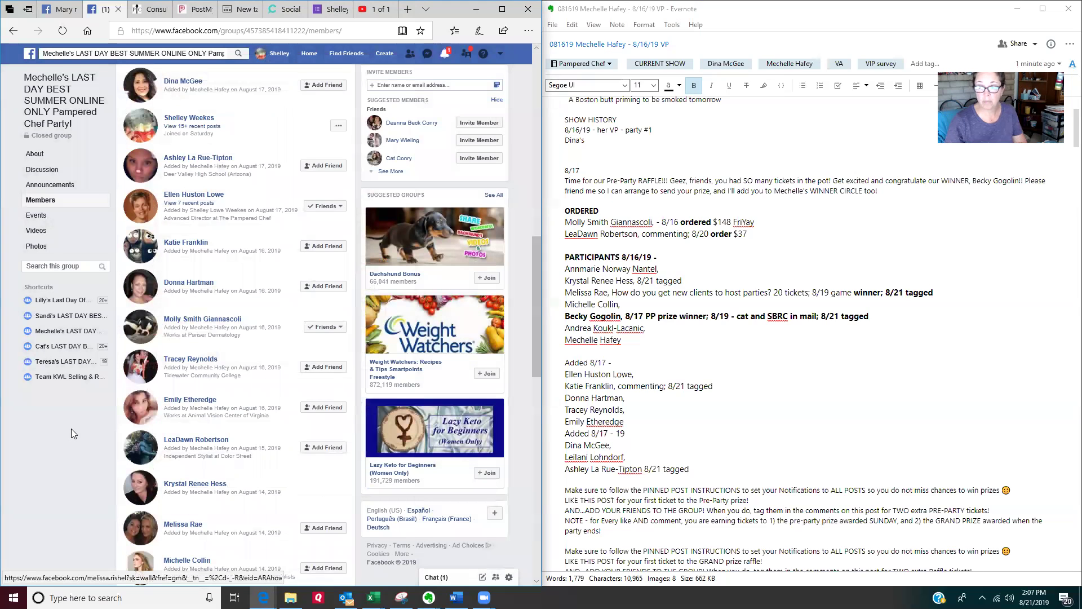